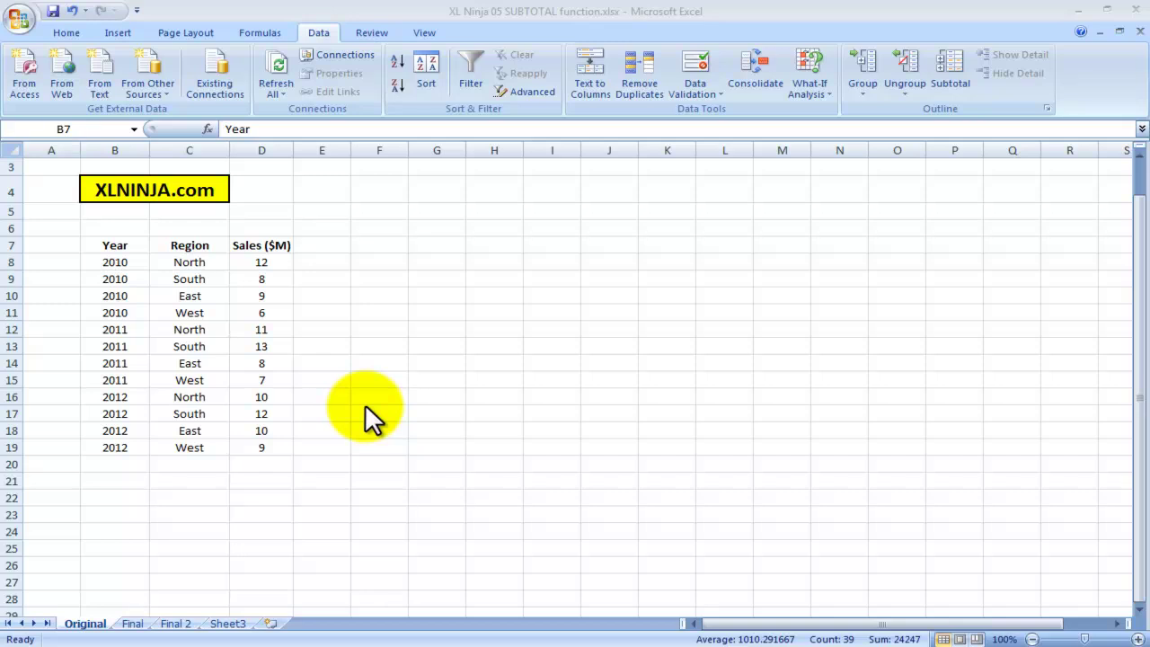
- Examine the Year, Region and Sales ($M) columns of the sales table on the Original sheet
key(ctrl+a)
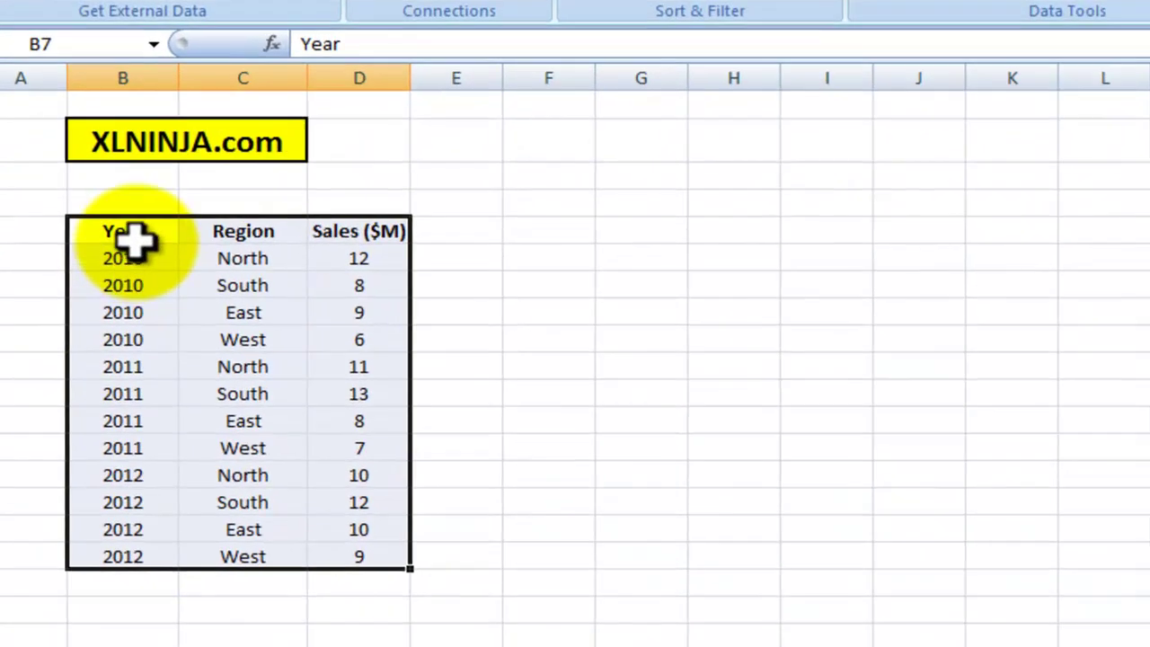
click(122, 246)
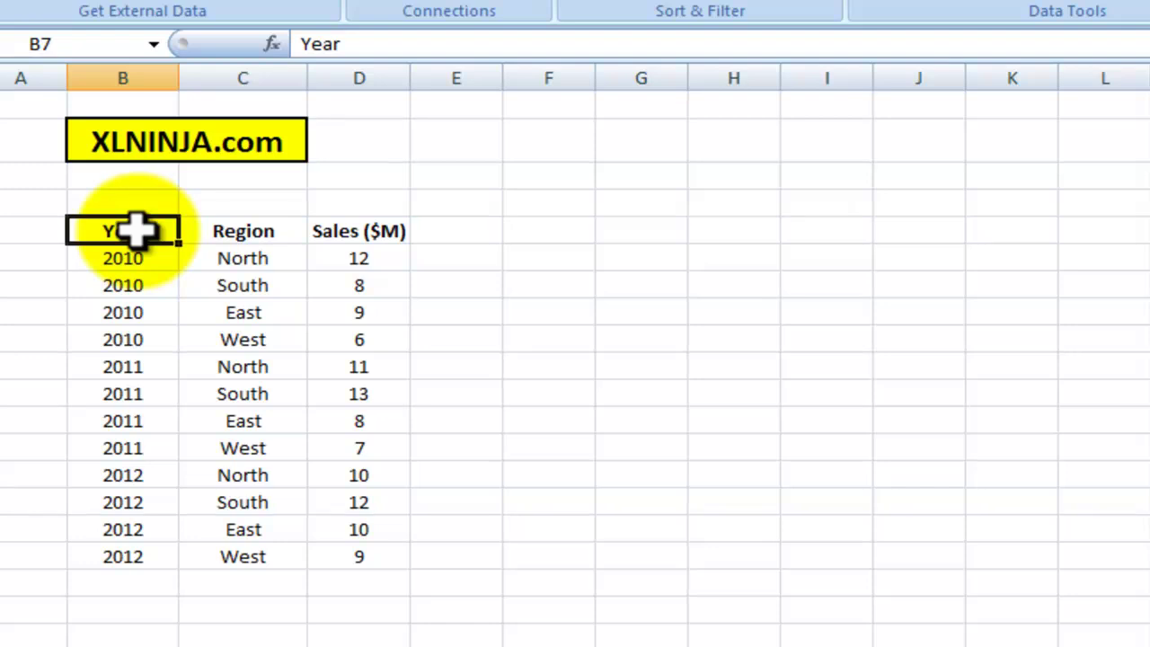
drag(134, 260, 120, 430)
click(123, 366)
drag(120, 475, 121, 505)
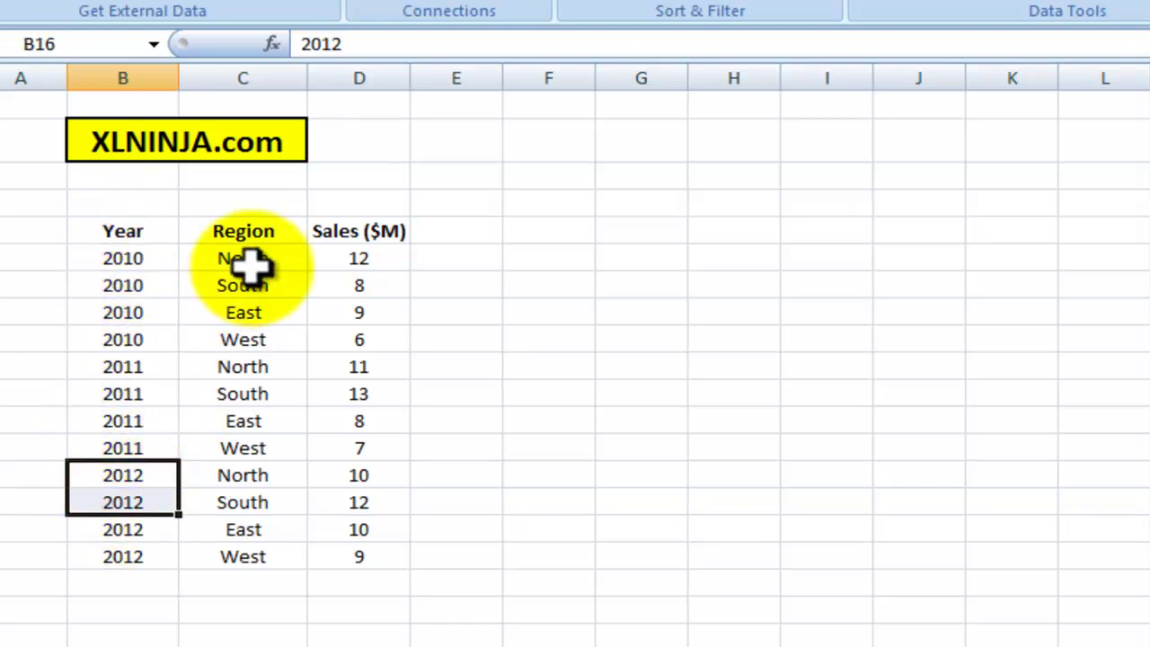
click(258, 255)
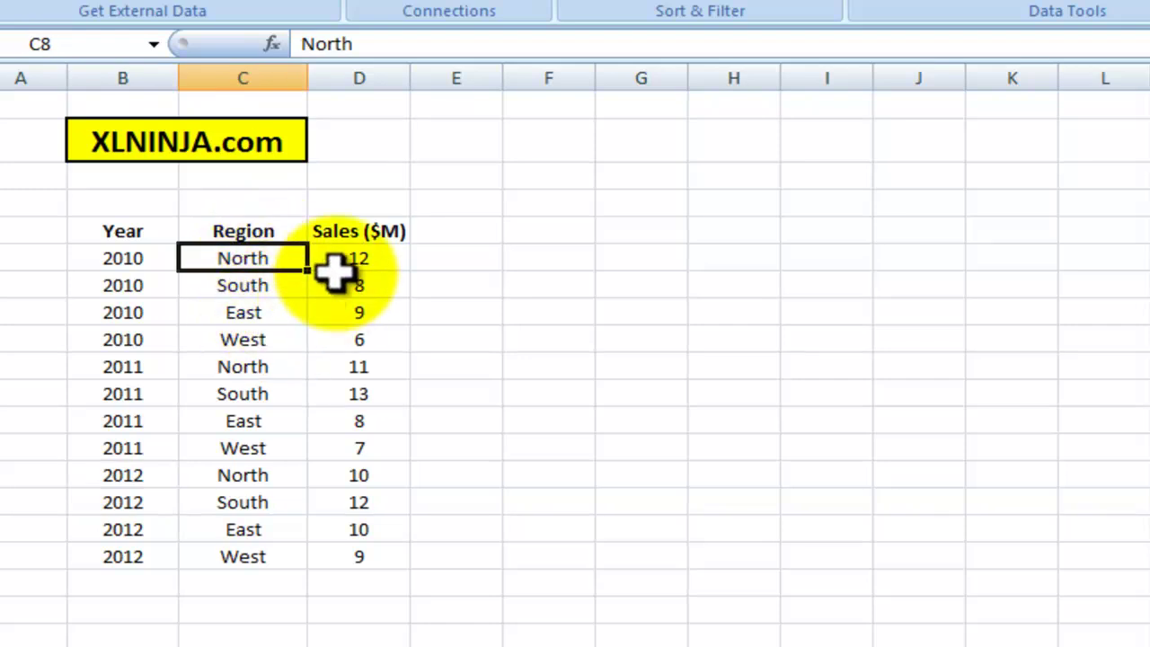
click(338, 262)
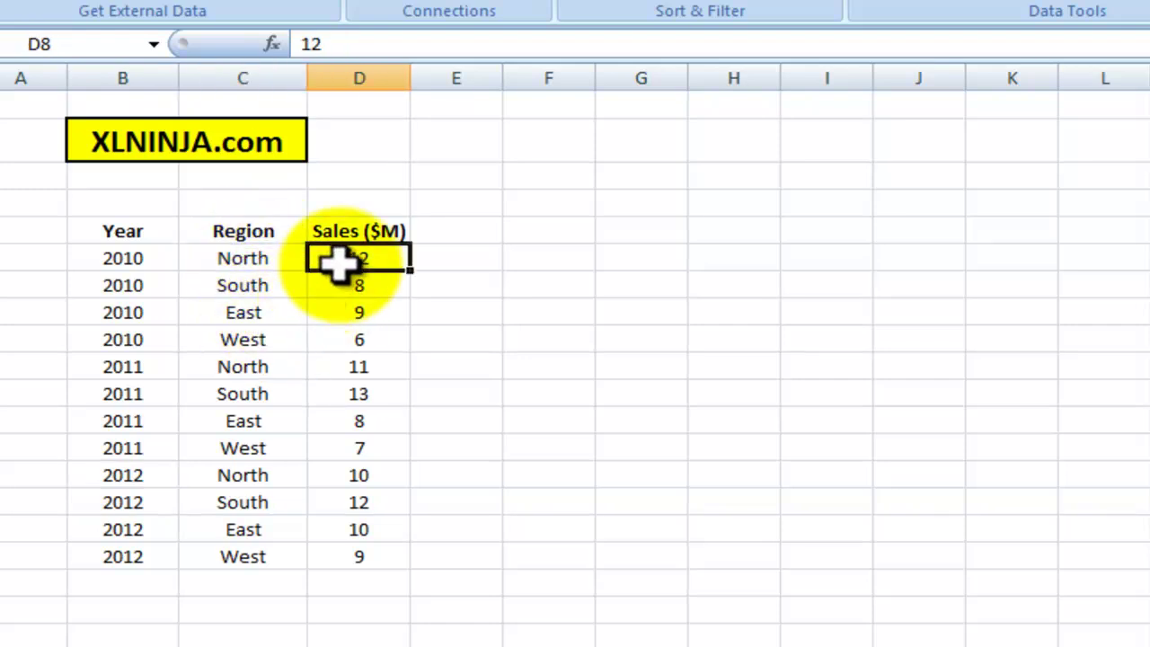
click(157, 231)
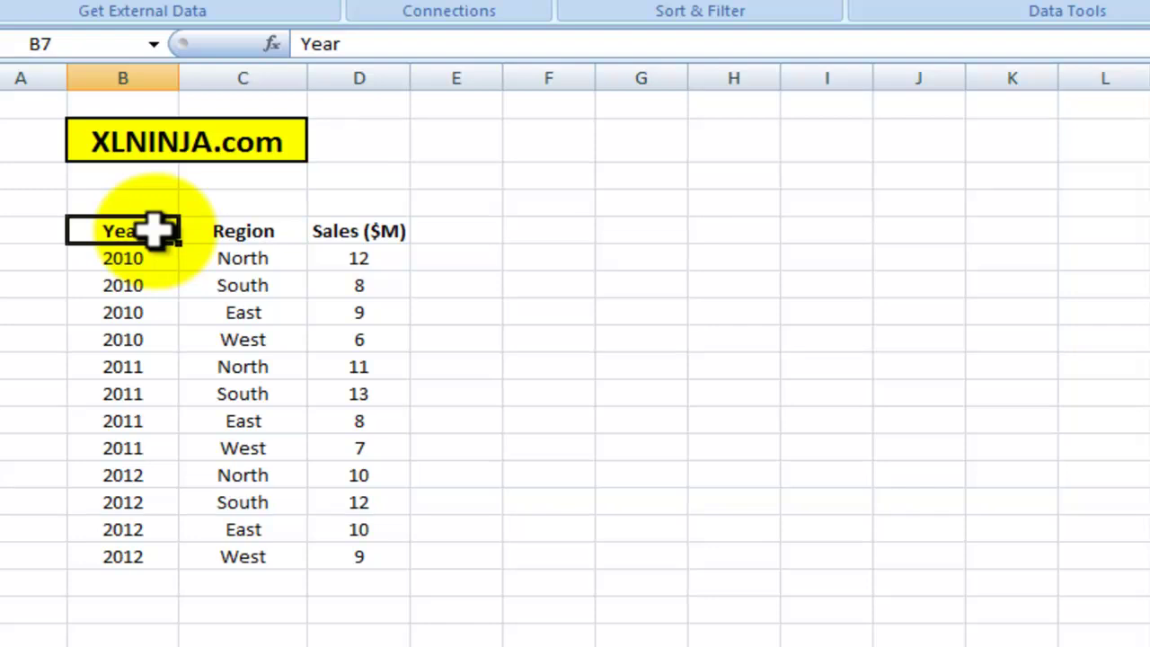
drag(157, 231, 244, 233)
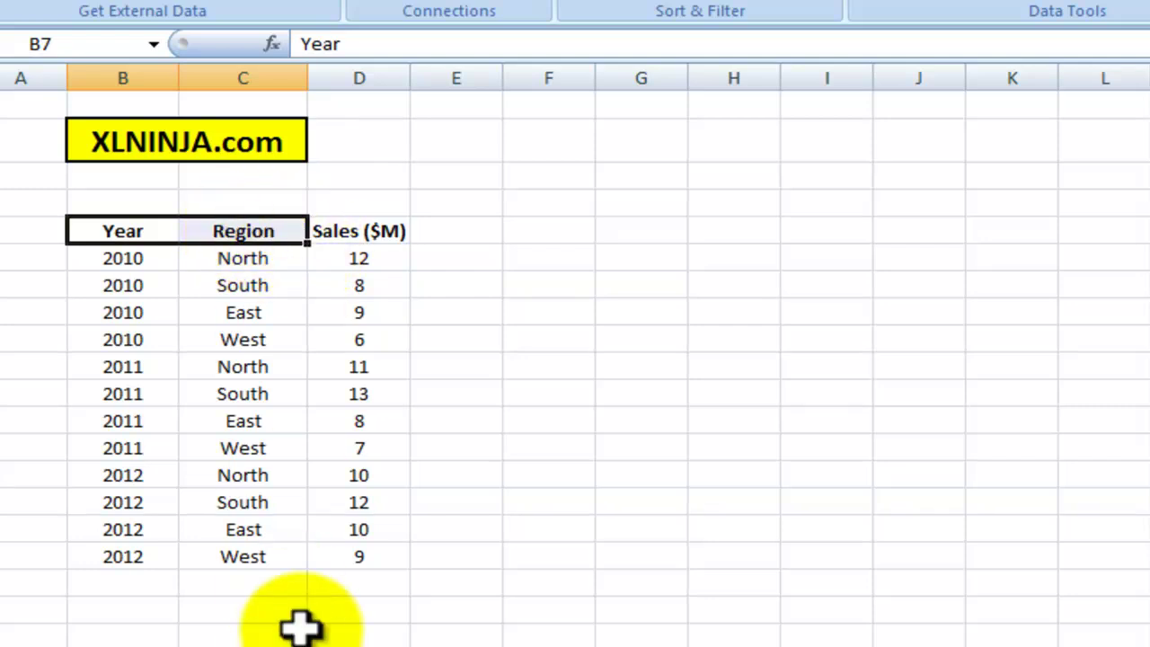
- Open the Subtotal settings for the whole sales table B7:D19 on the Final sheet
click(144, 623)
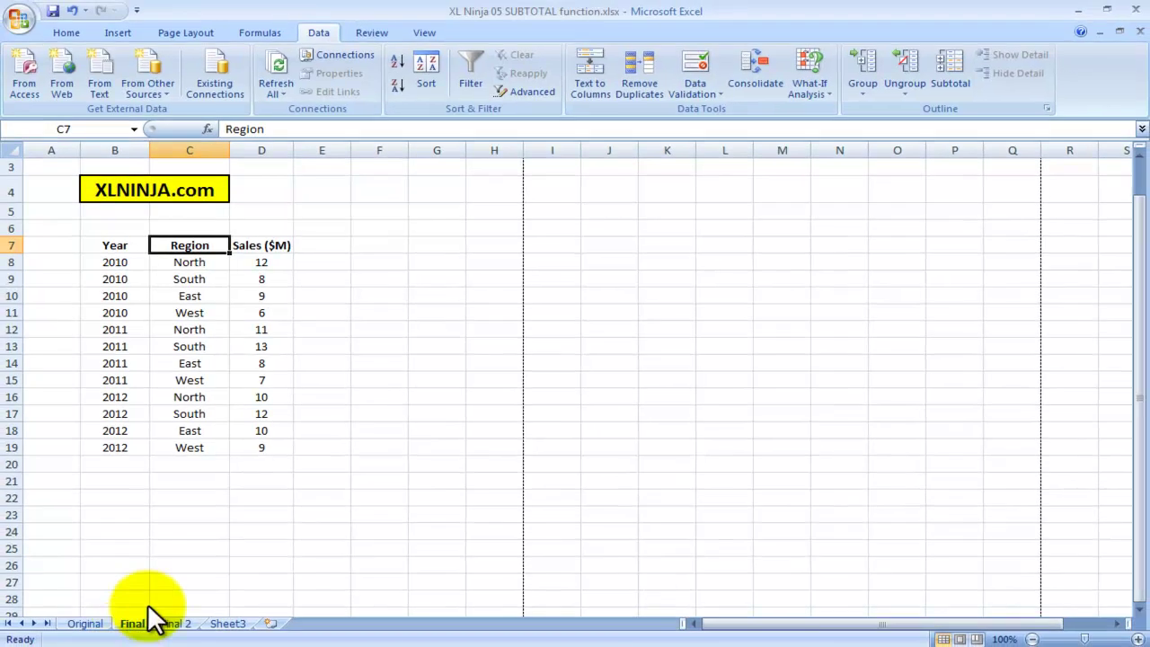
click(283, 495)
click(133, 244)
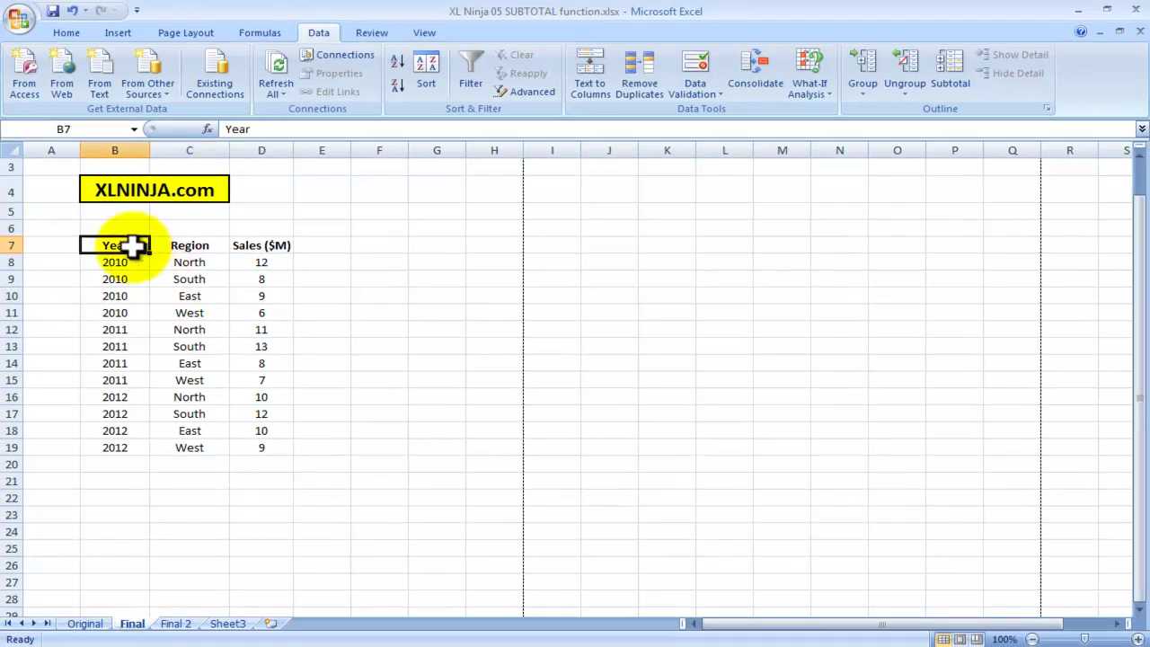
drag(133, 245, 248, 438)
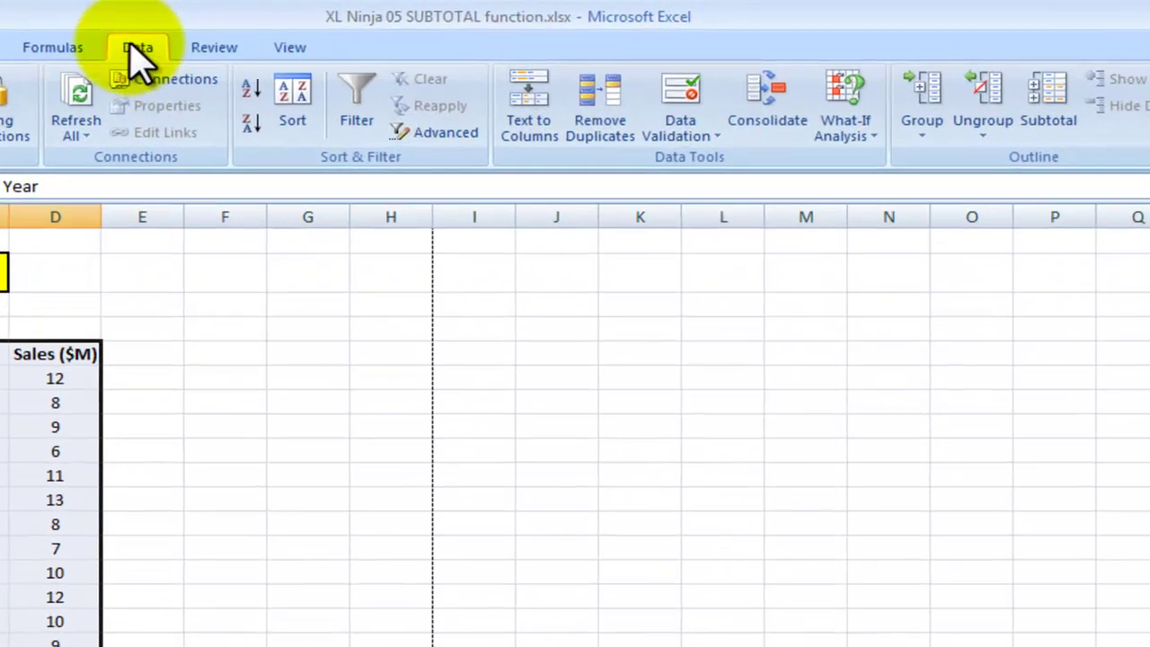
click(1, 46)
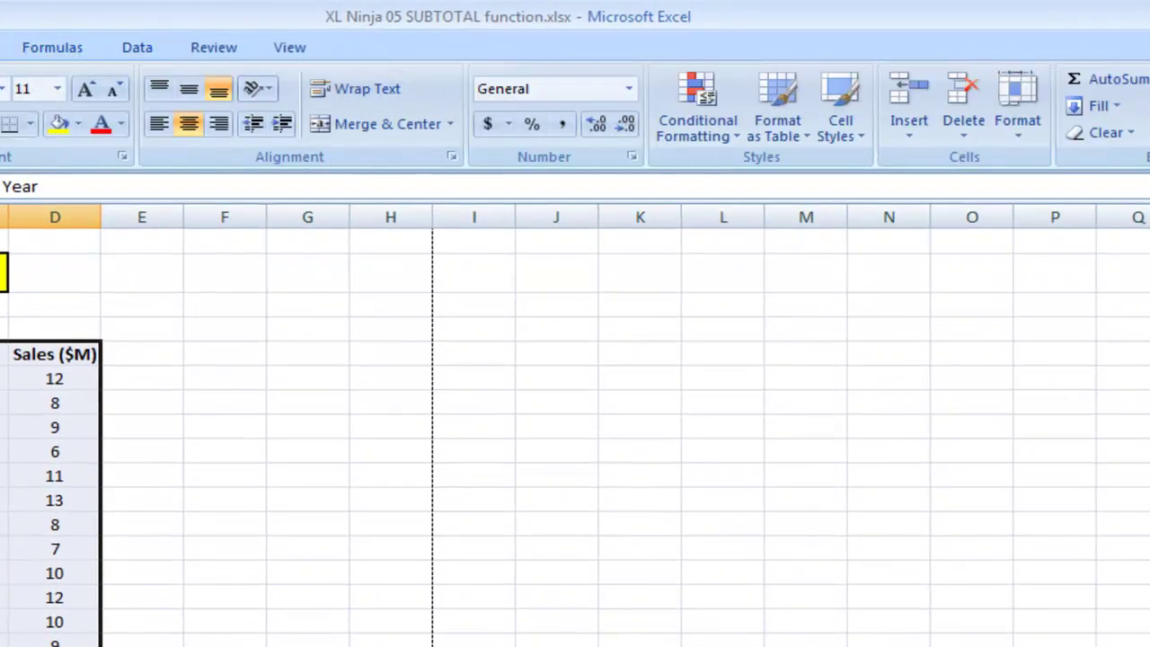
click(139, 49)
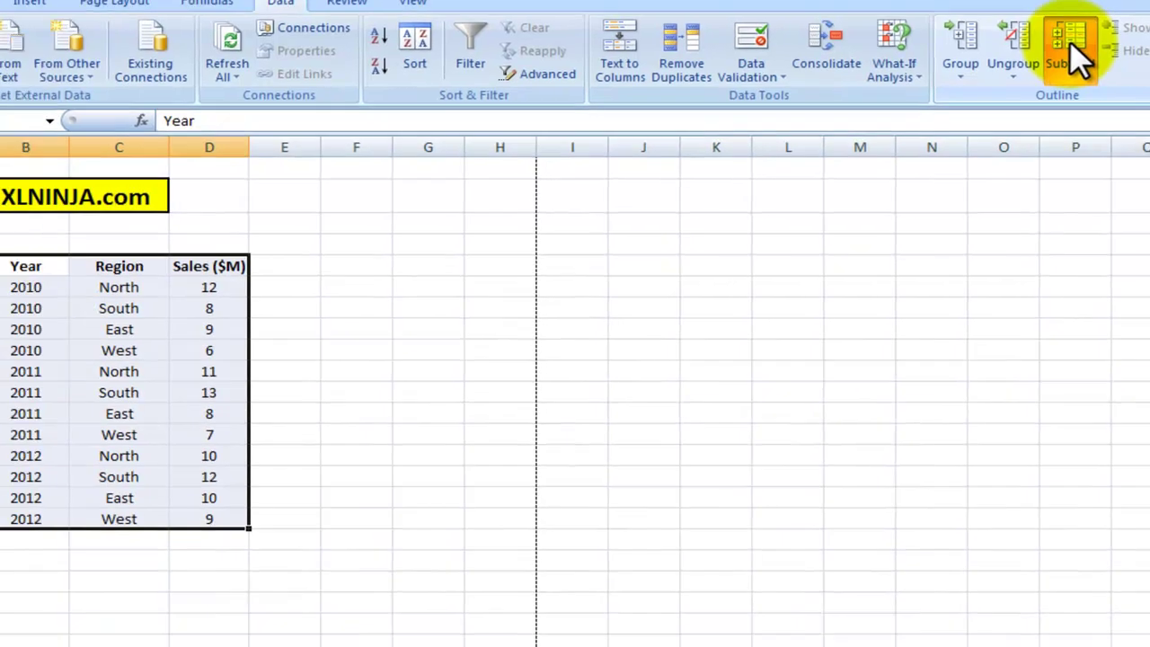
click(912, 80)
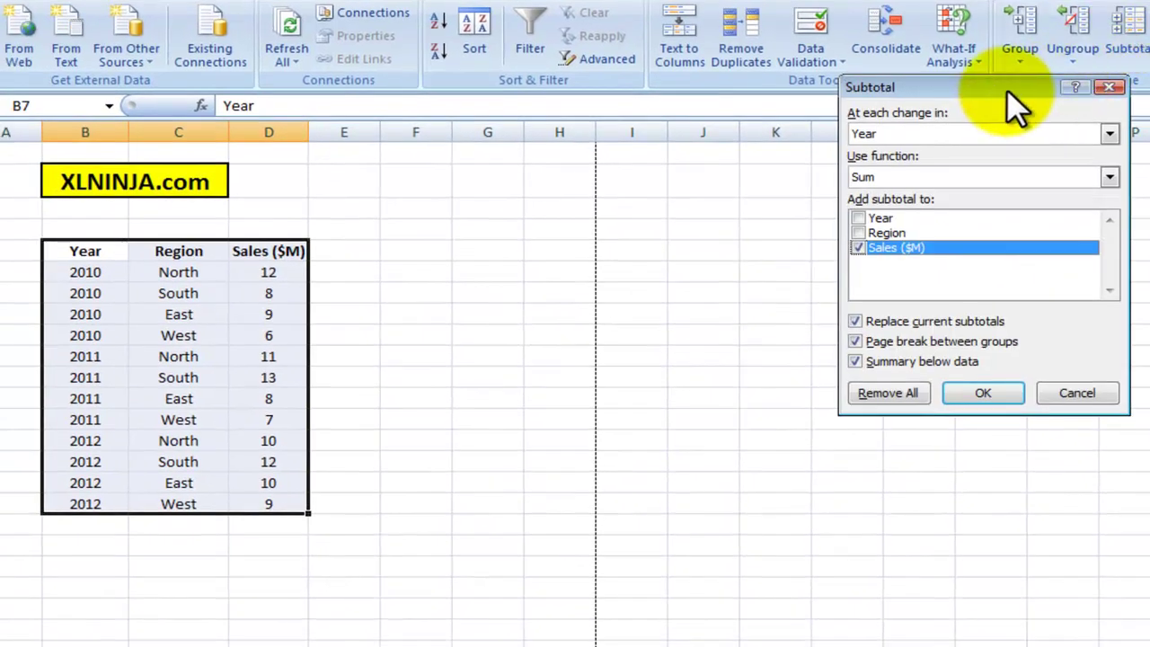
drag(1006, 90, 512, 228)
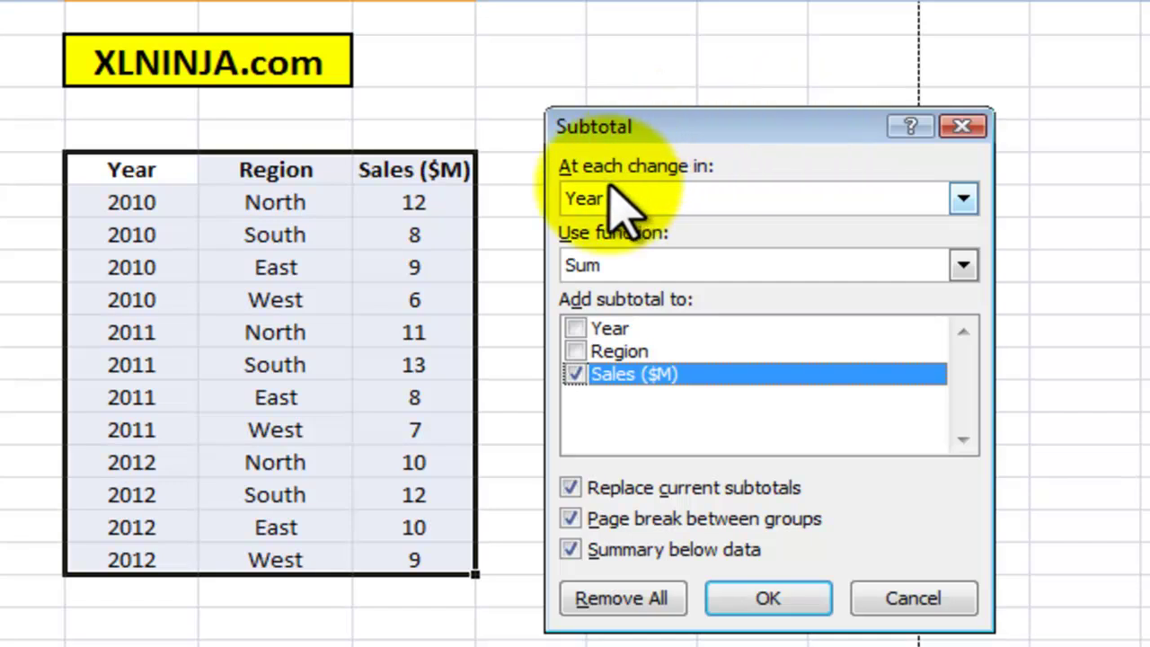
- Apply Sum subtotals to Sales ($M) at each change in Year, with page breaks between groups turned off
click(962, 197)
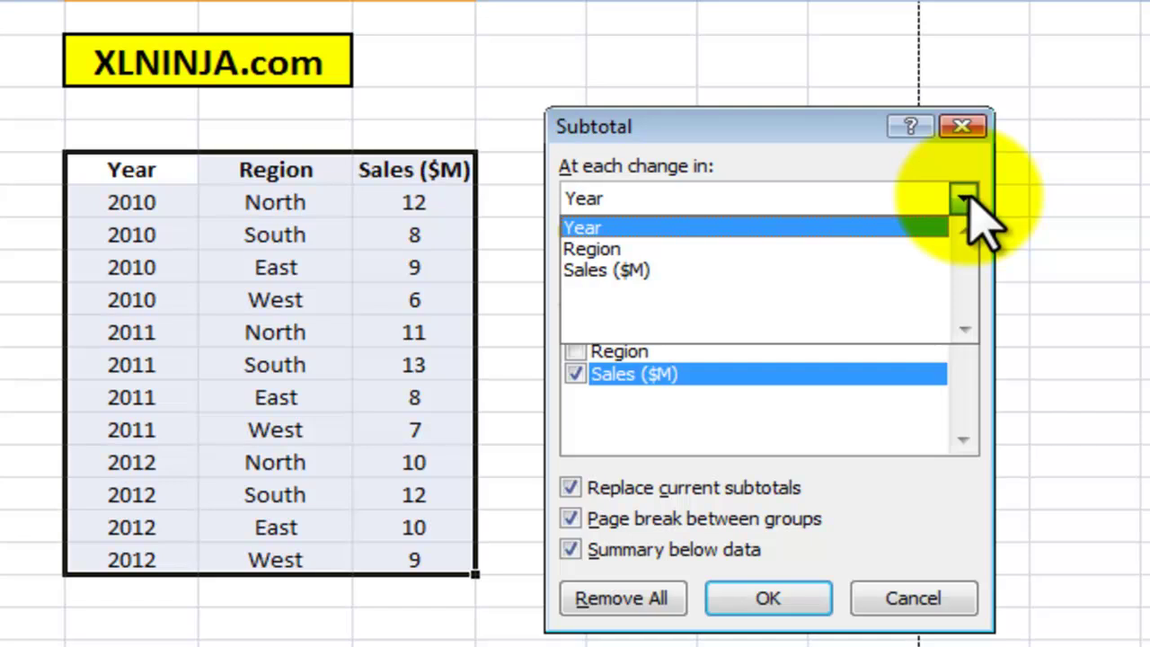
click(969, 199)
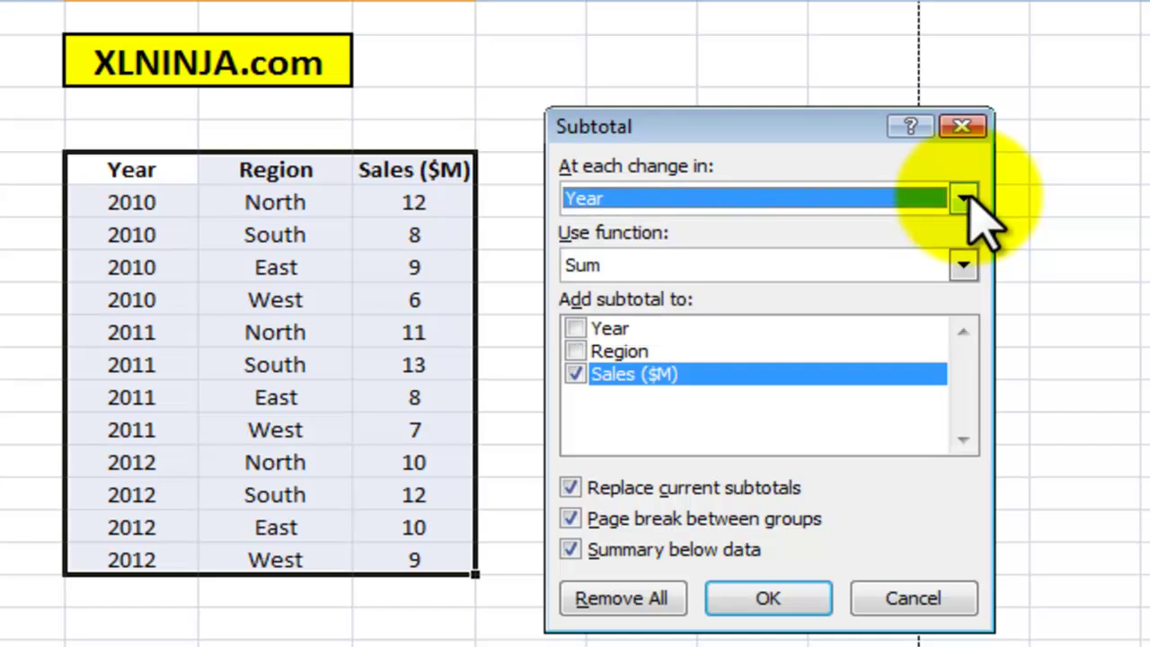
click(788, 268)
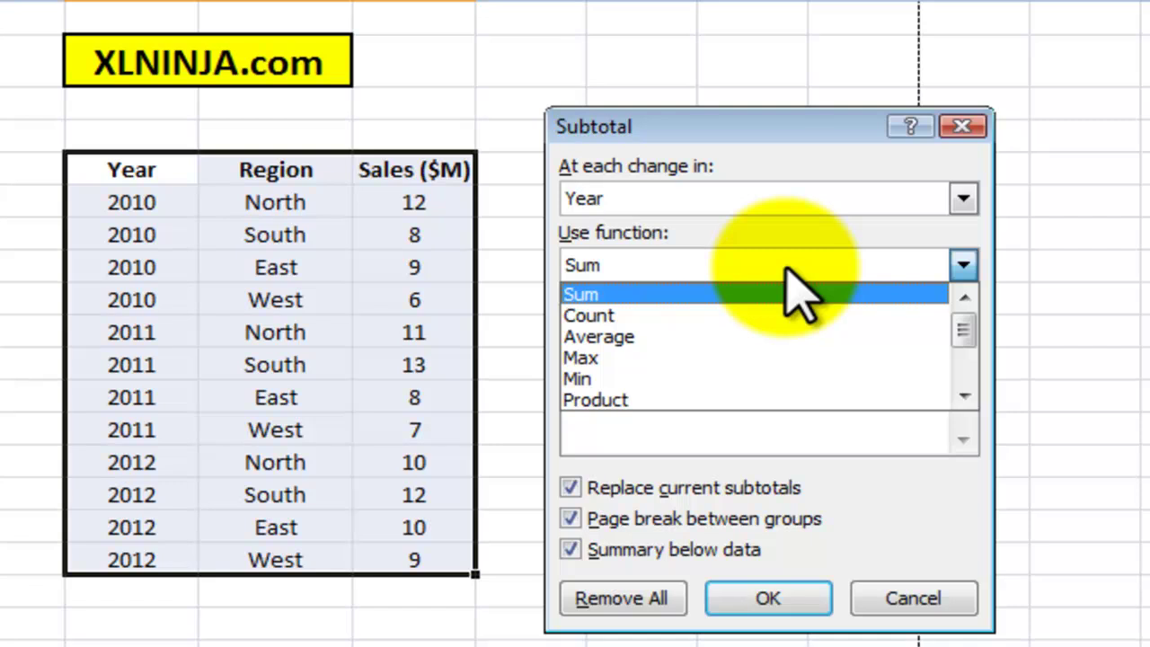
click(795, 294)
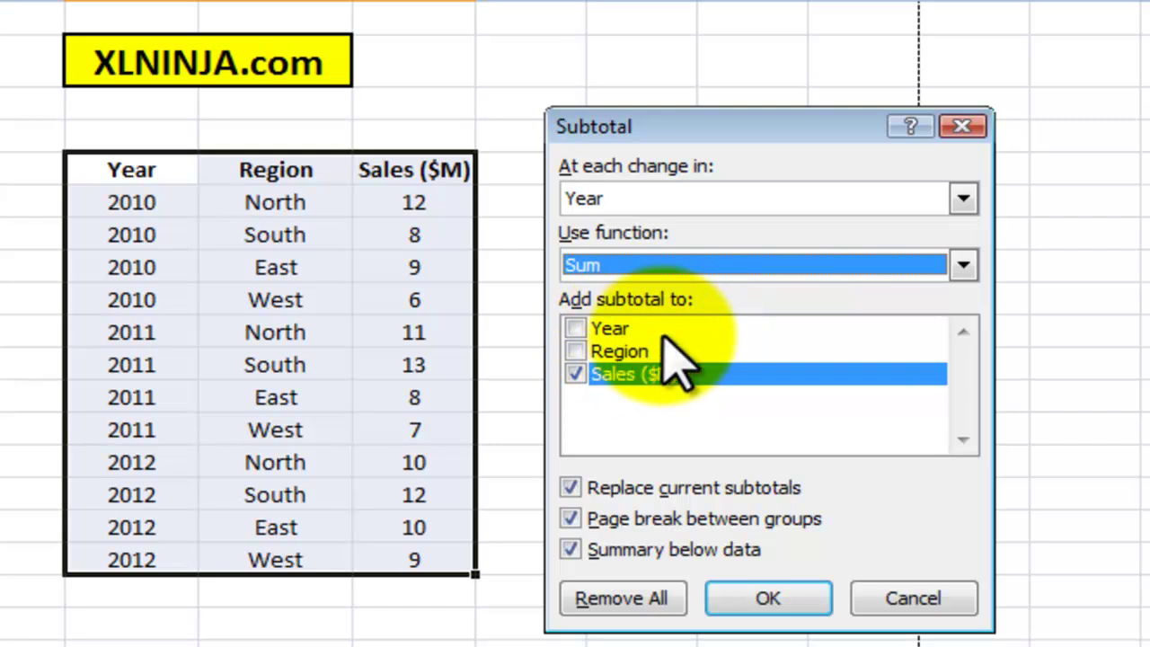
click(572, 519)
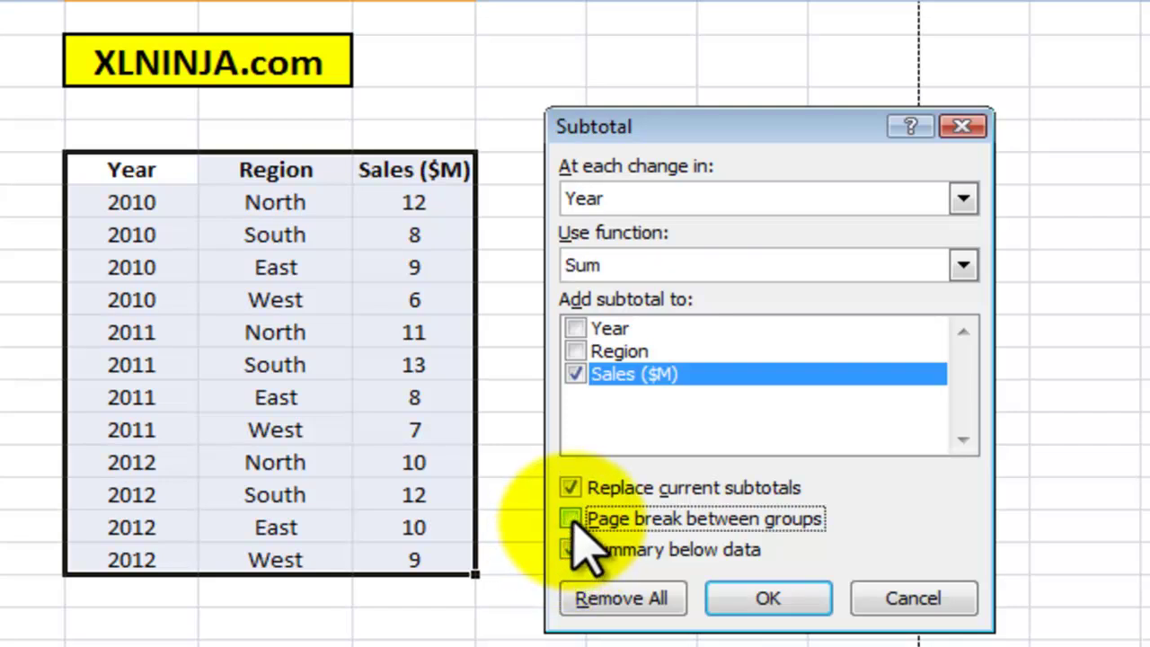
click(769, 600)
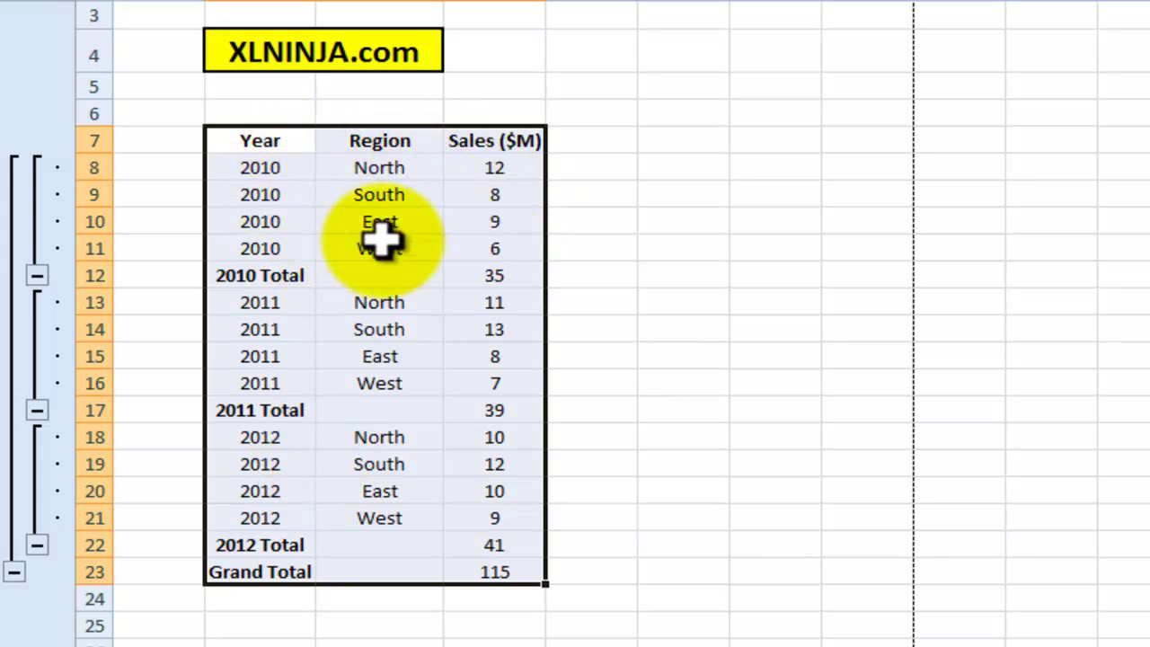
- Examine the 2010, 2011 and 2012 total rows against their regional sales figures, and the Grand Total
click(269, 278)
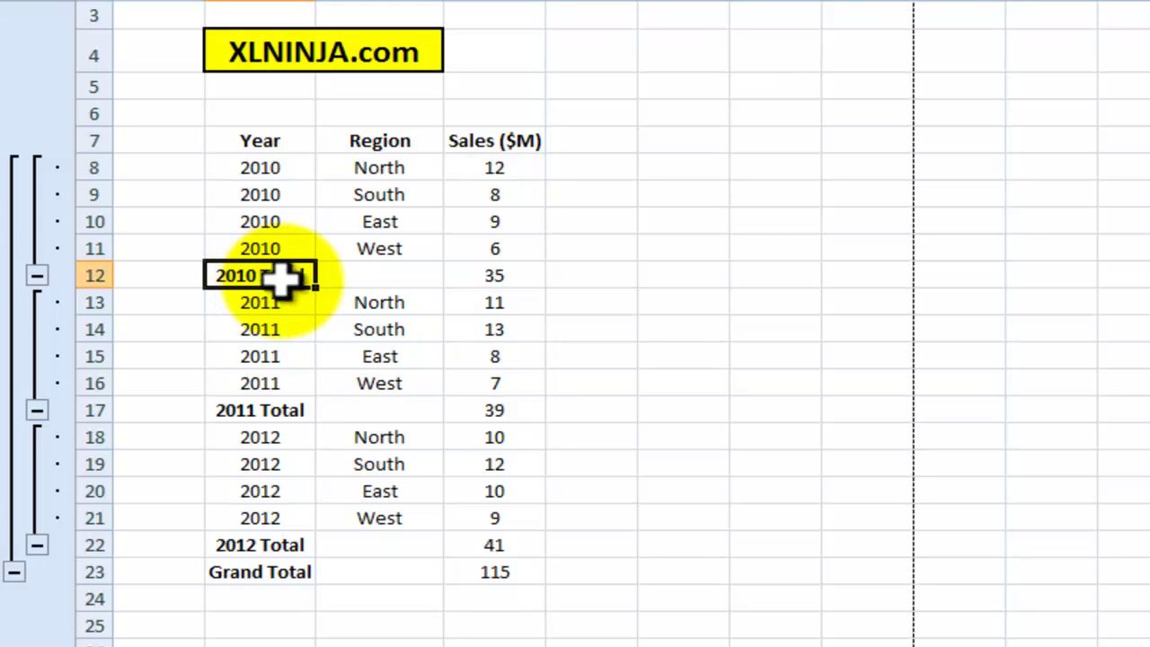
click(485, 274)
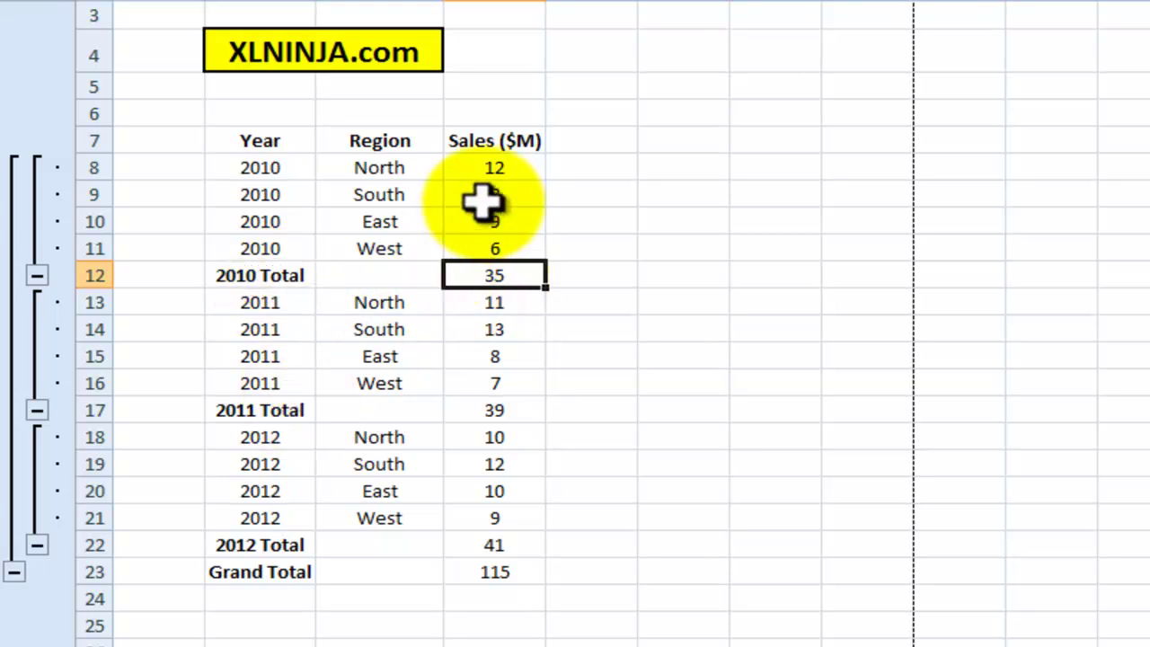
drag(505, 170, 500, 235)
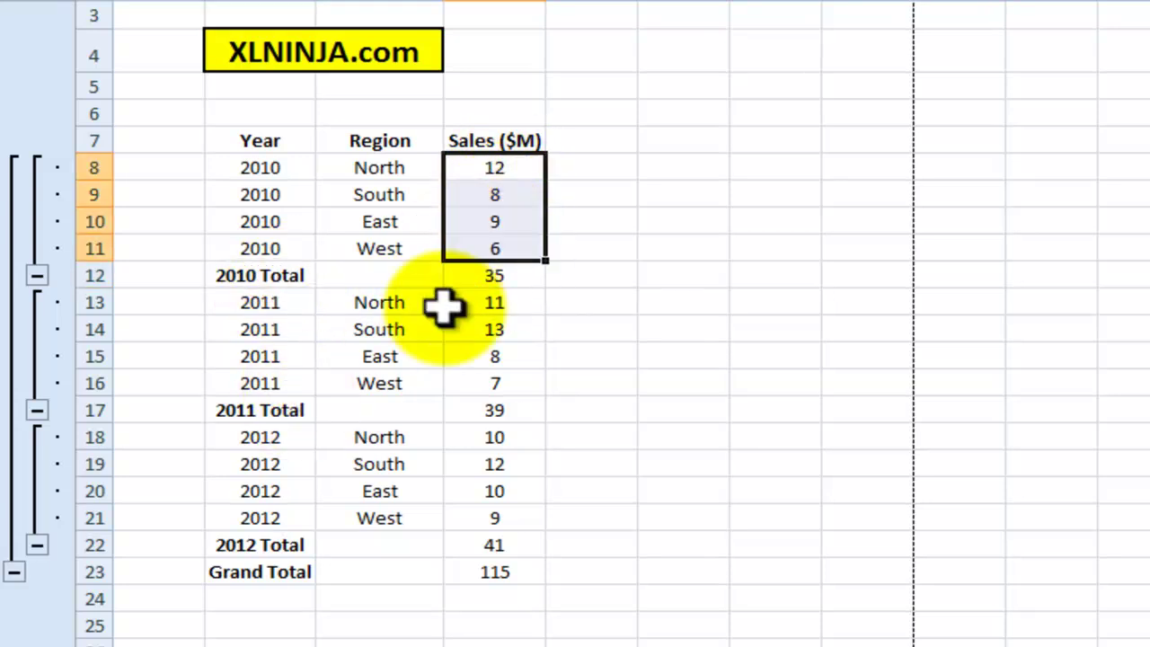
click(467, 409)
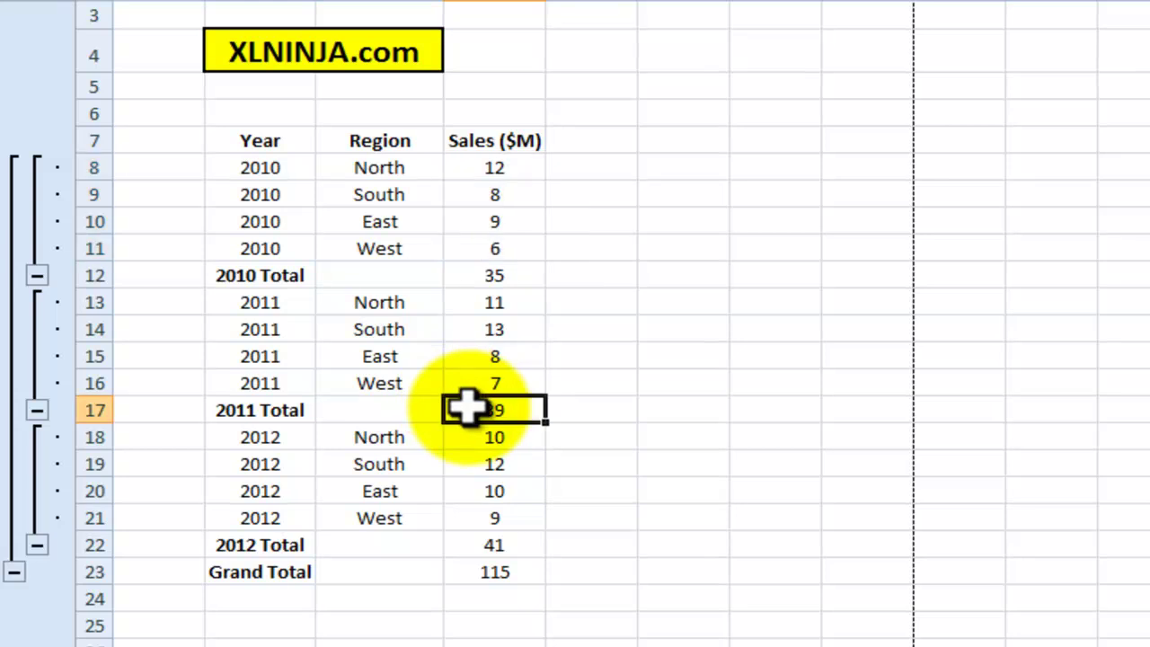
drag(517, 304, 510, 373)
click(490, 545)
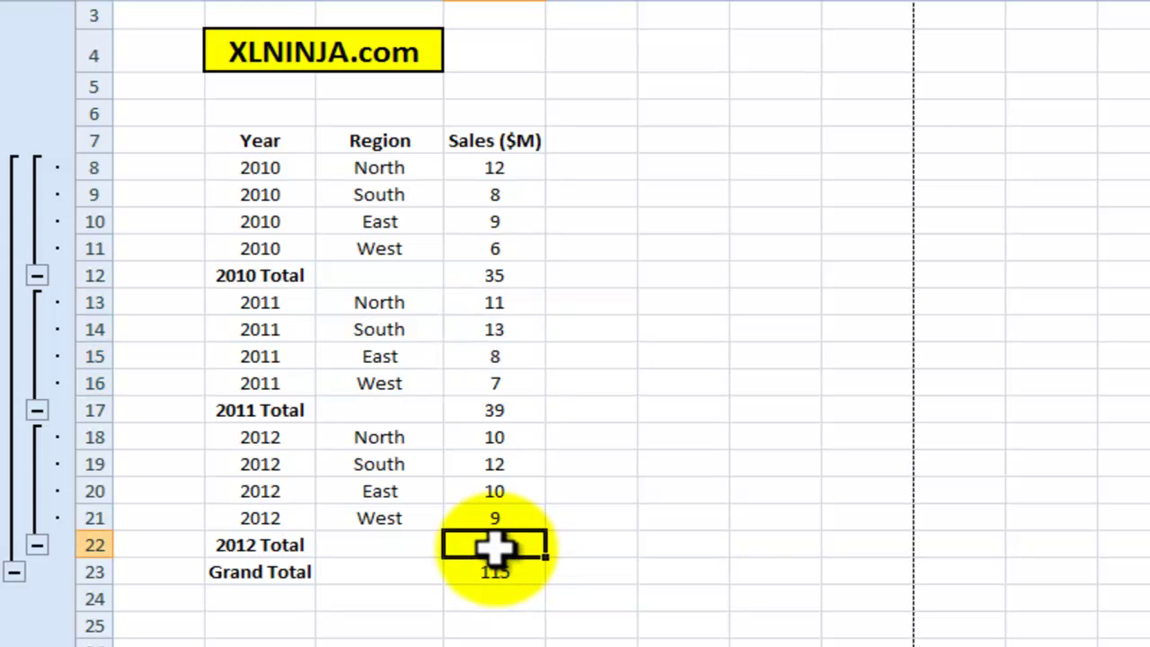
drag(306, 437, 464, 510)
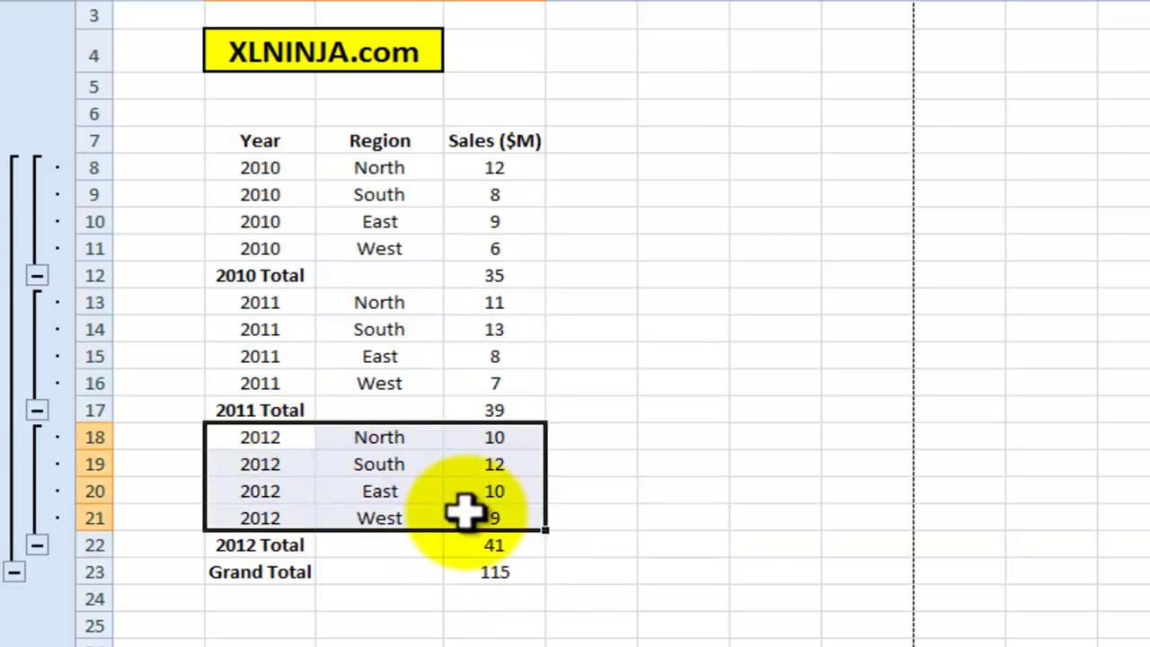
click(457, 570)
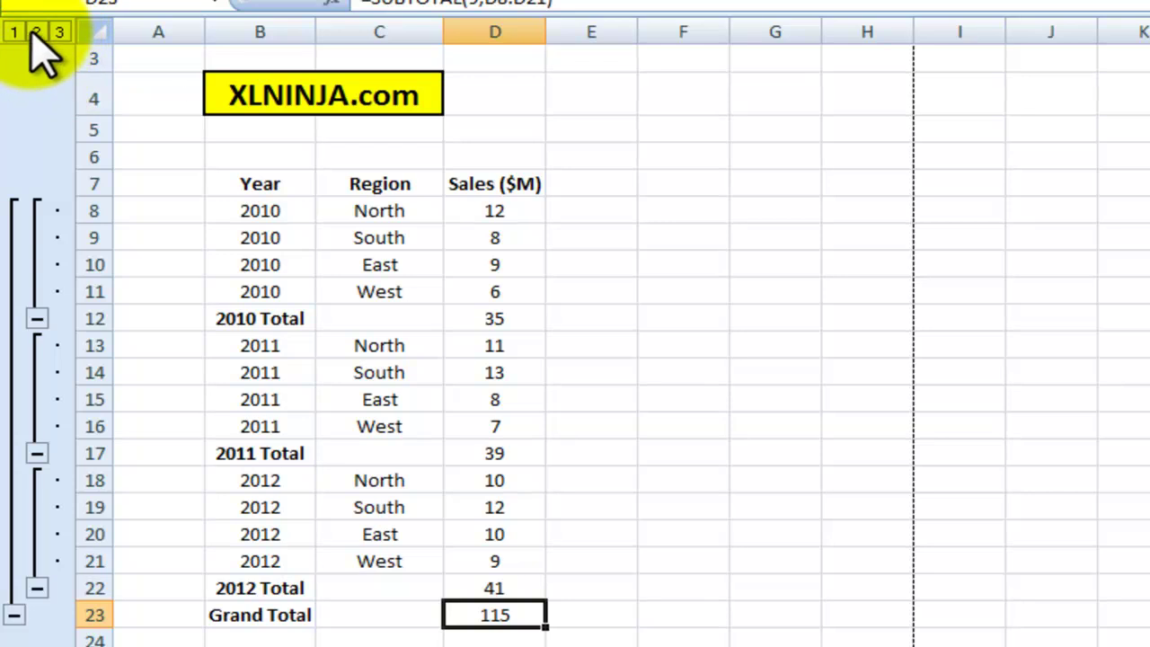
- Switch the outline through yearly totals, grand total only and full detail, and leave it collapsed to yearly totals
click(37, 34)
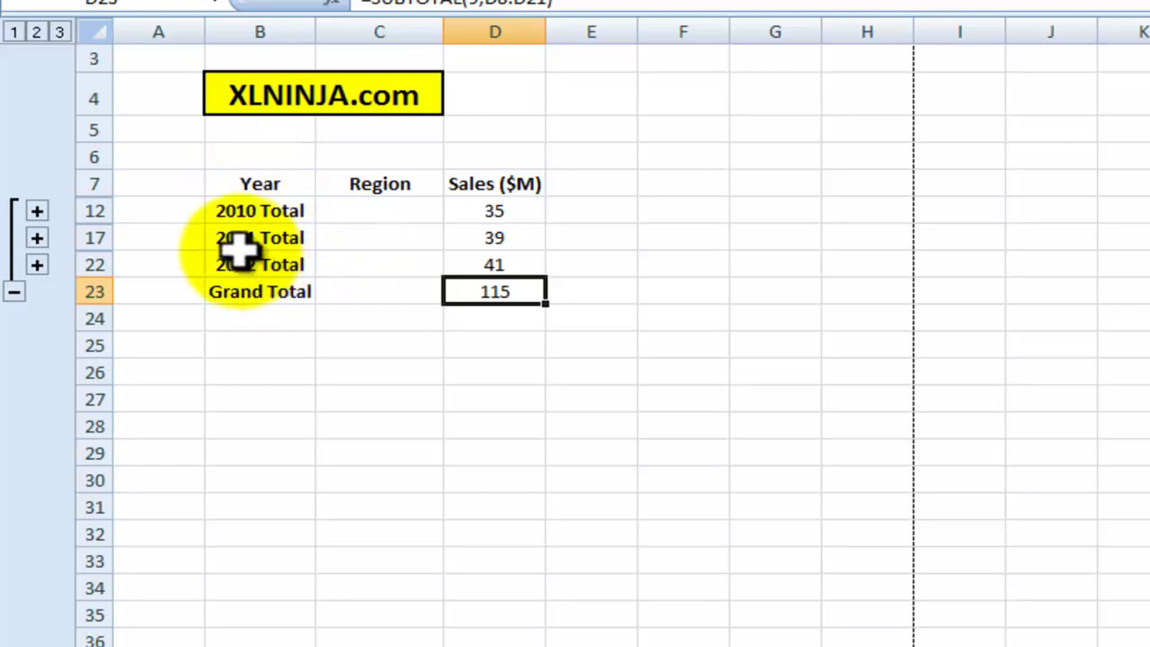
click(15, 32)
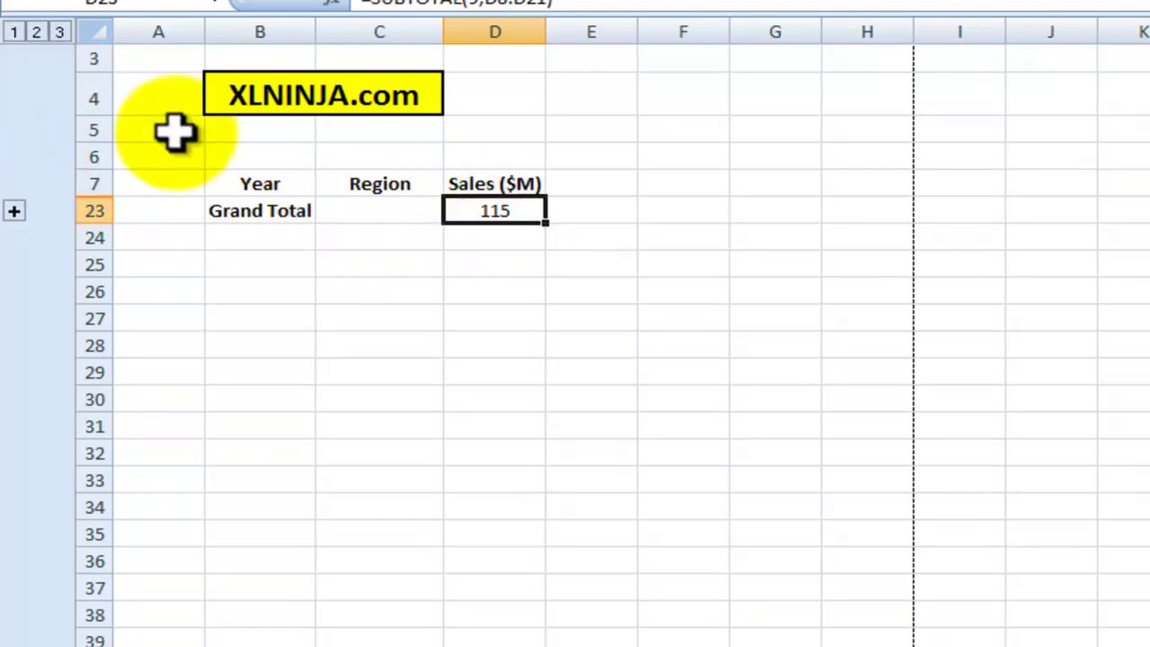
click(14, 211)
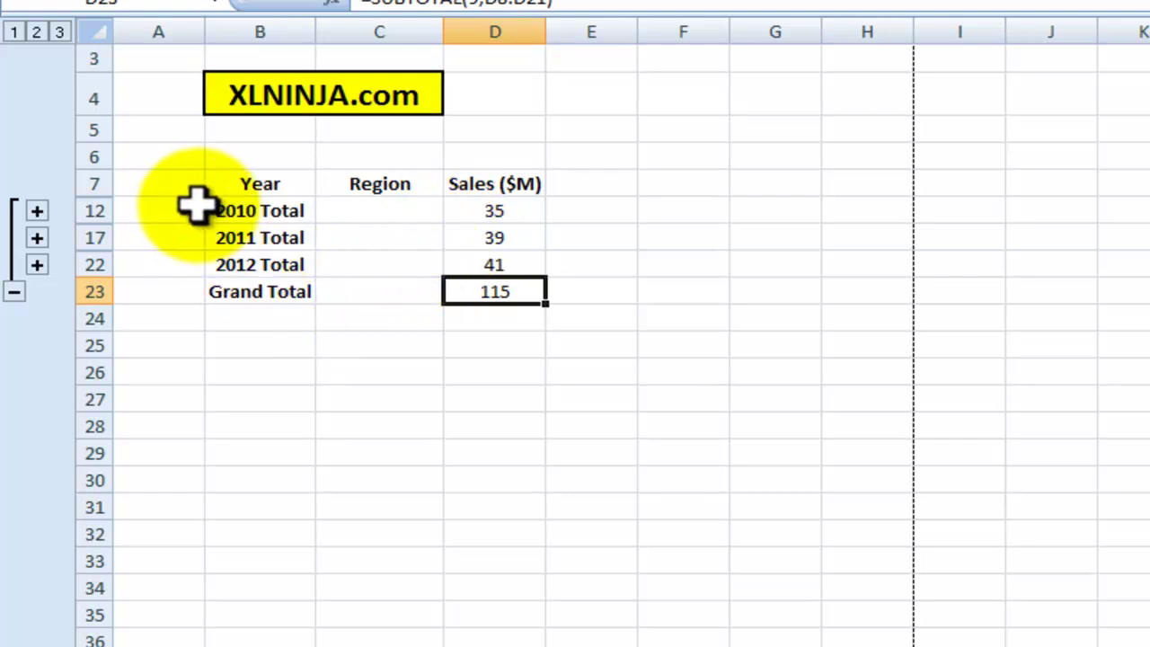
click(59, 31)
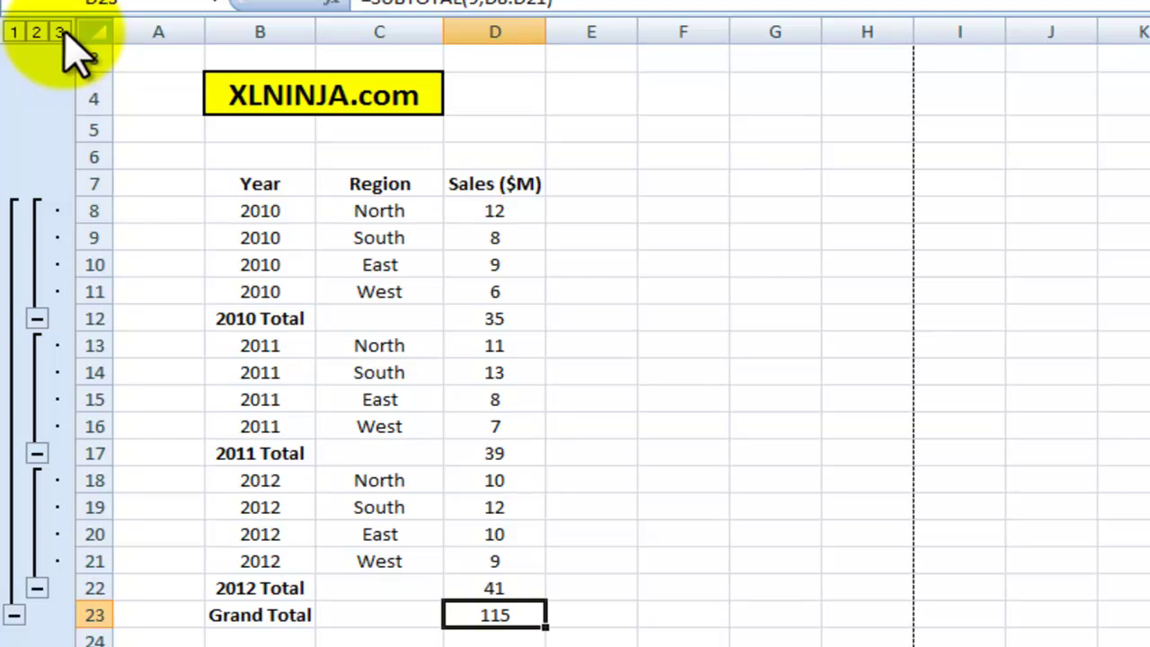
click(36, 33)
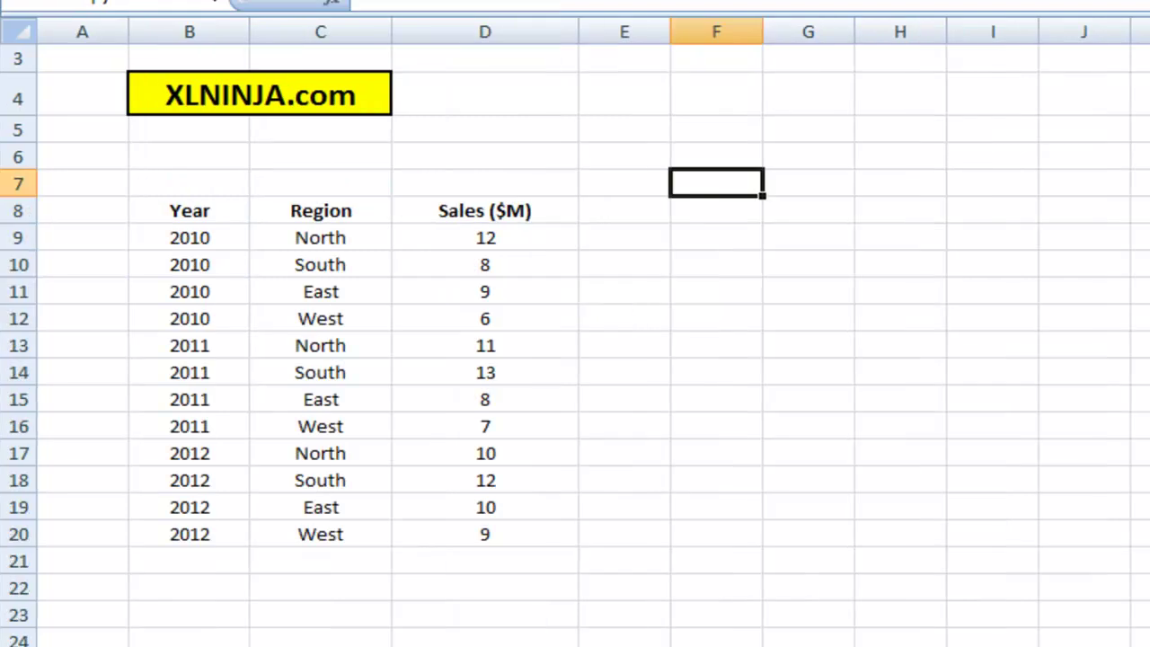
- Add filters to the Year, Region and Sales ($M) header cells in B8:D8
drag(206, 216, 524, 538)
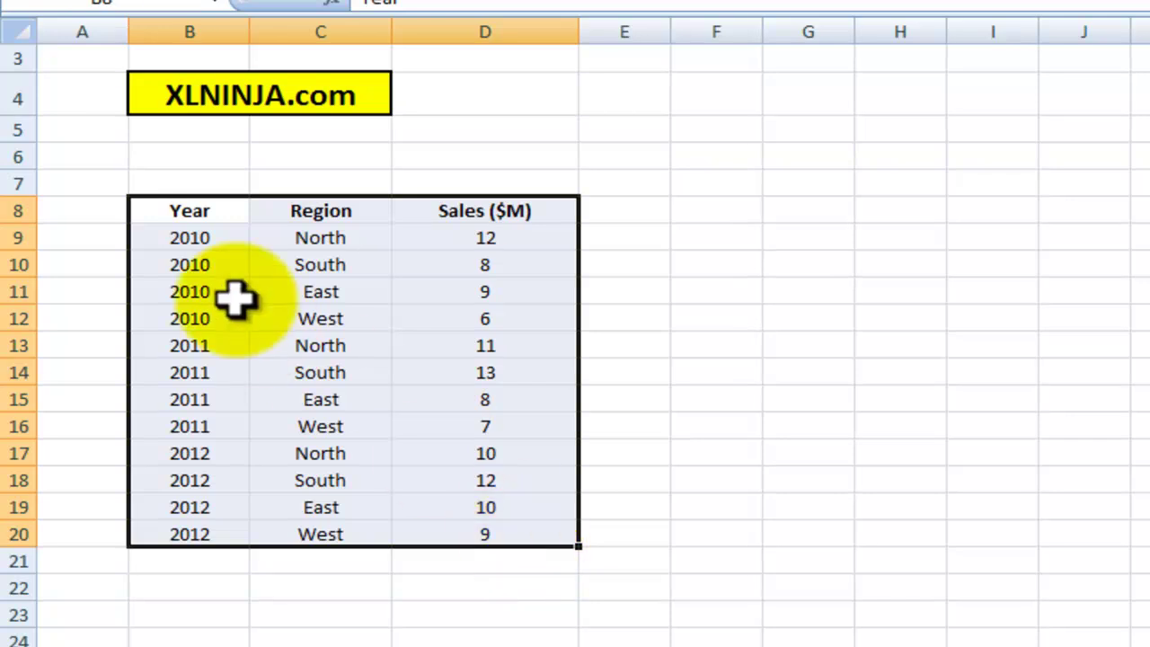
click(205, 214)
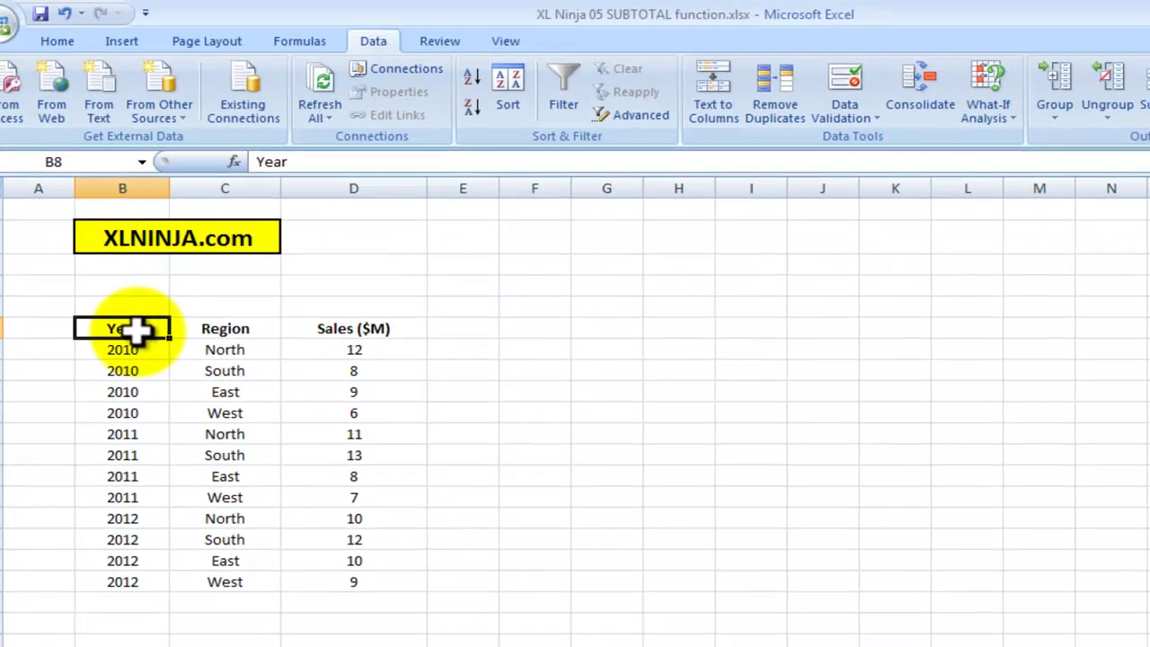
drag(135, 331, 335, 326)
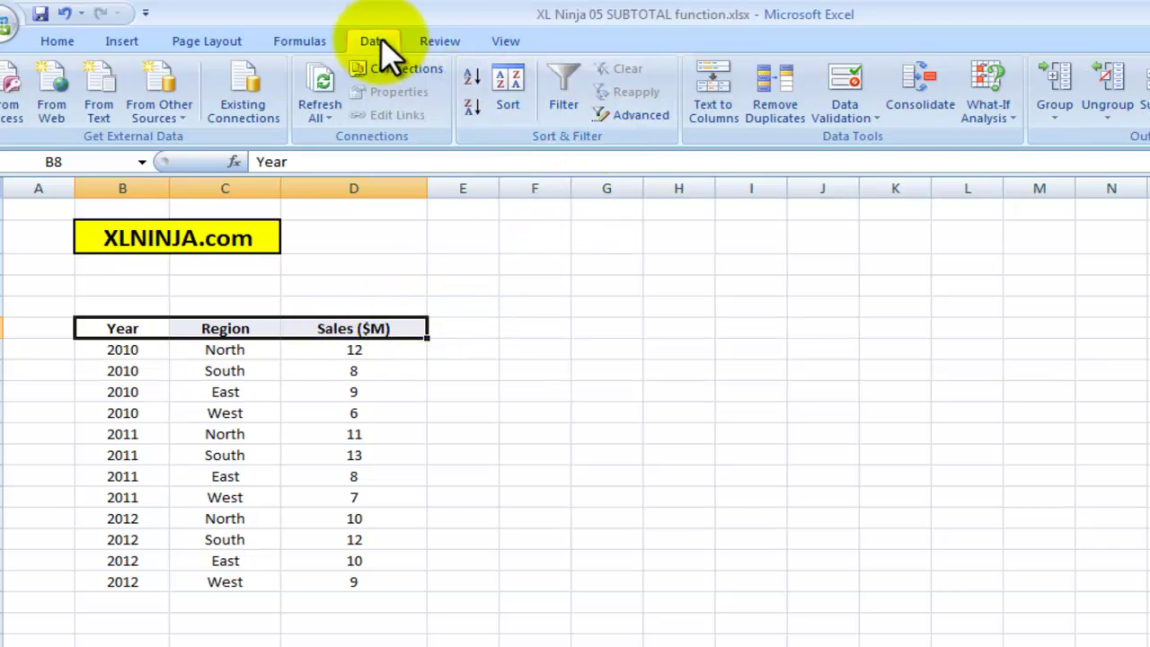
click(569, 84)
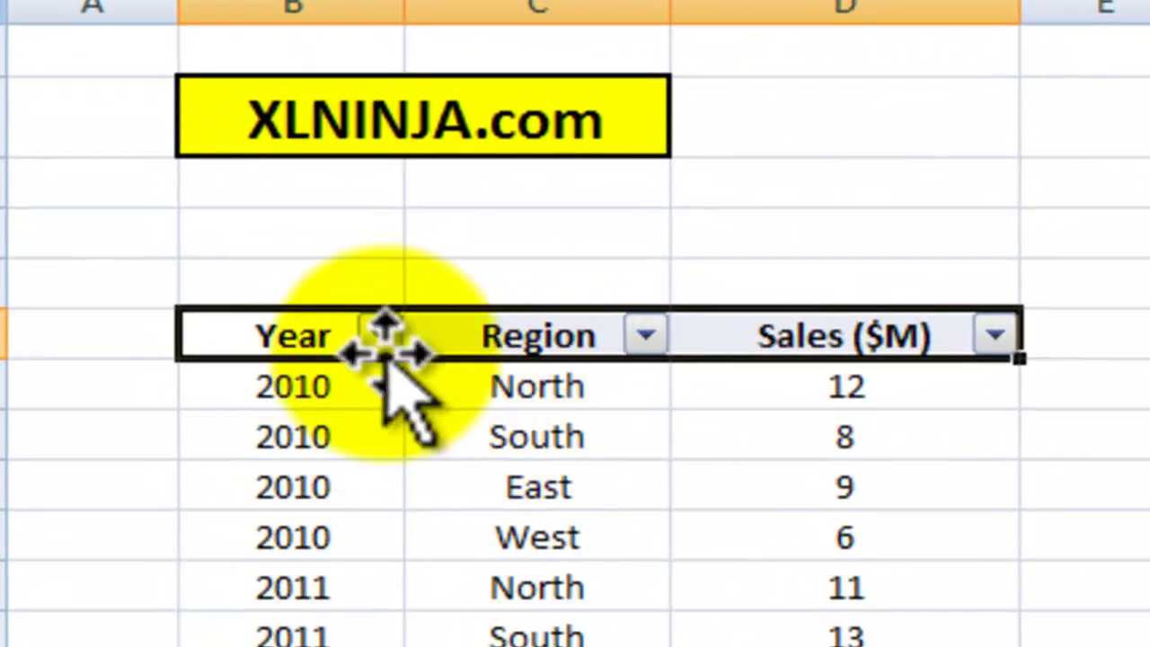
- Filter the Year column to show only 2010 and restore it to all years
click(382, 340)
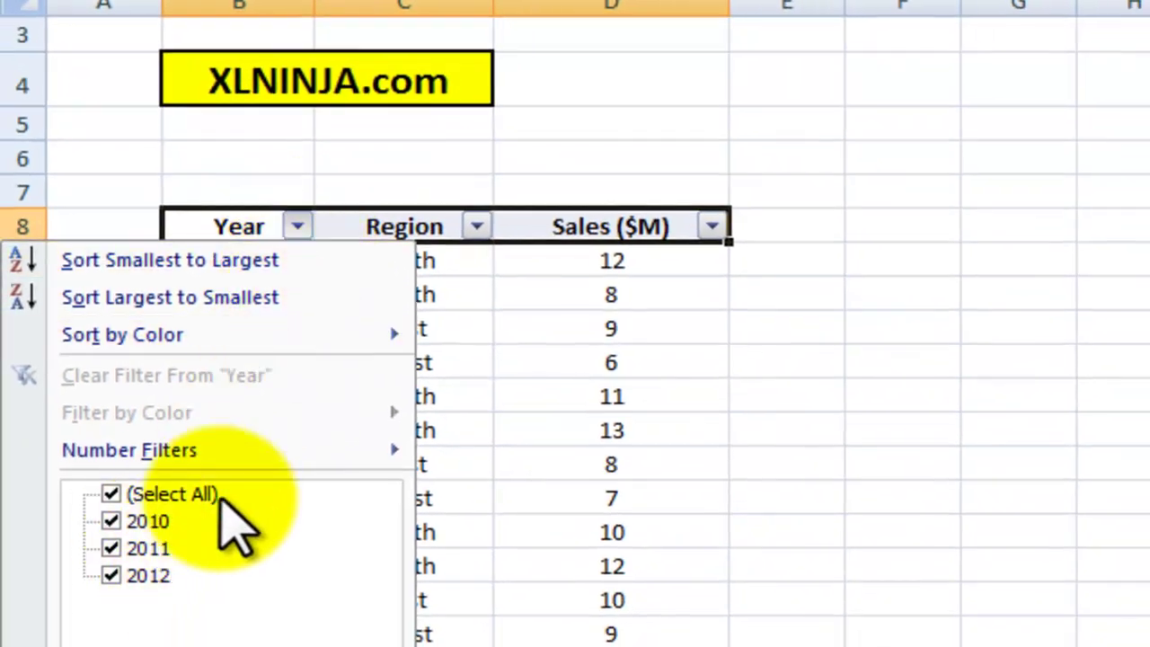
click(111, 493)
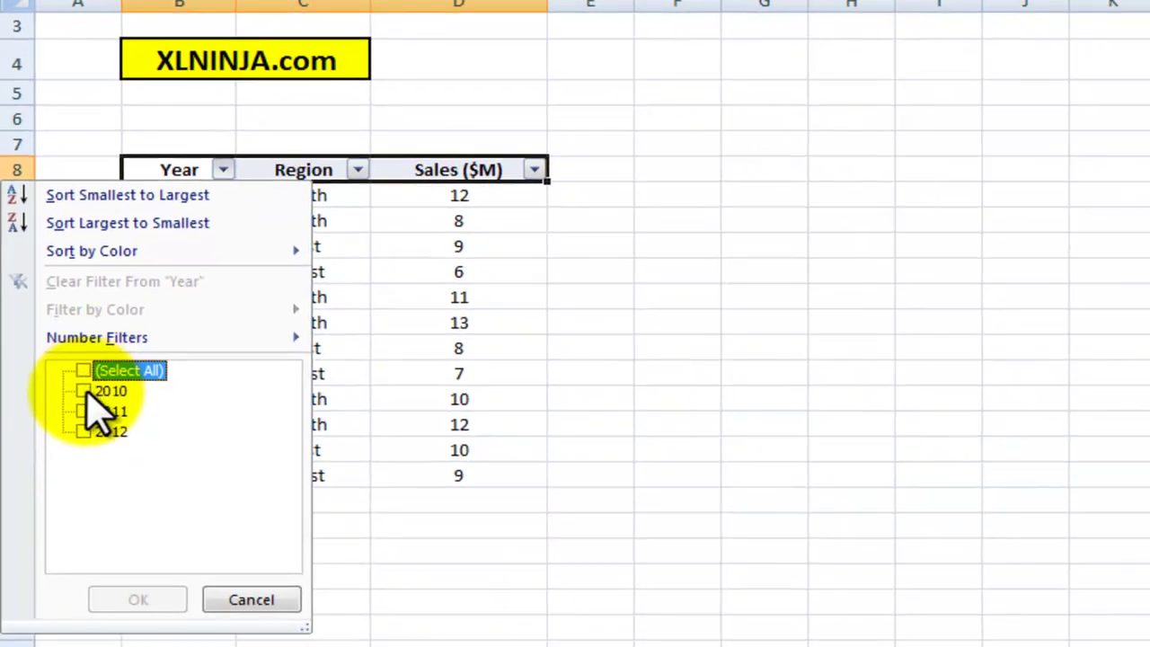
click(87, 395)
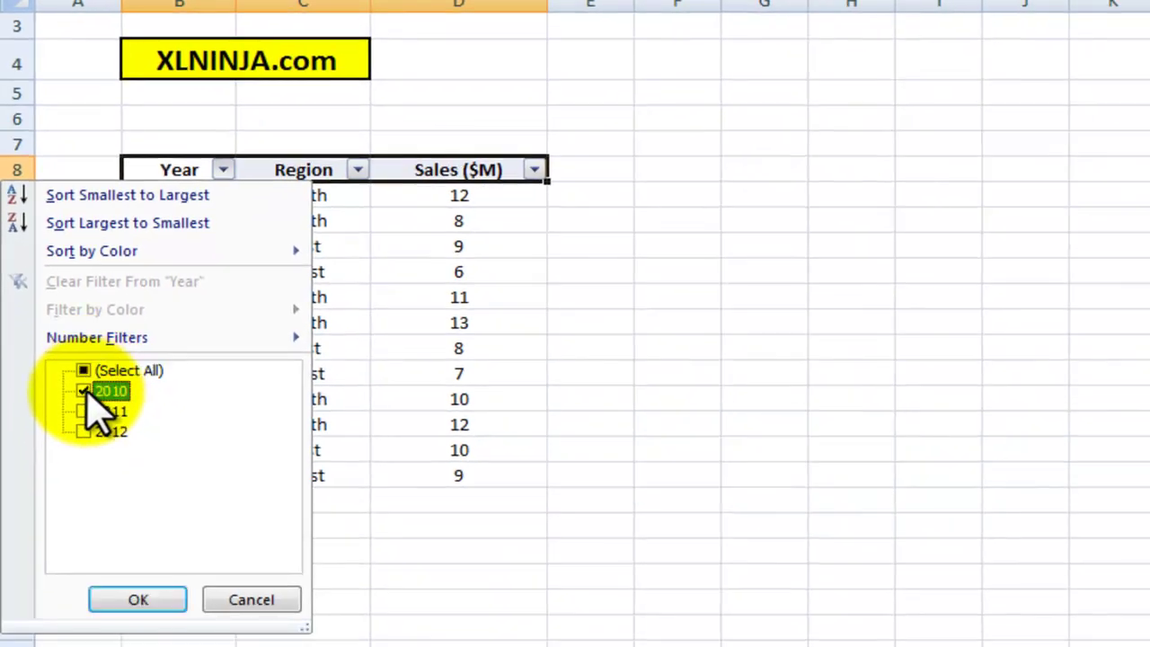
click(148, 602)
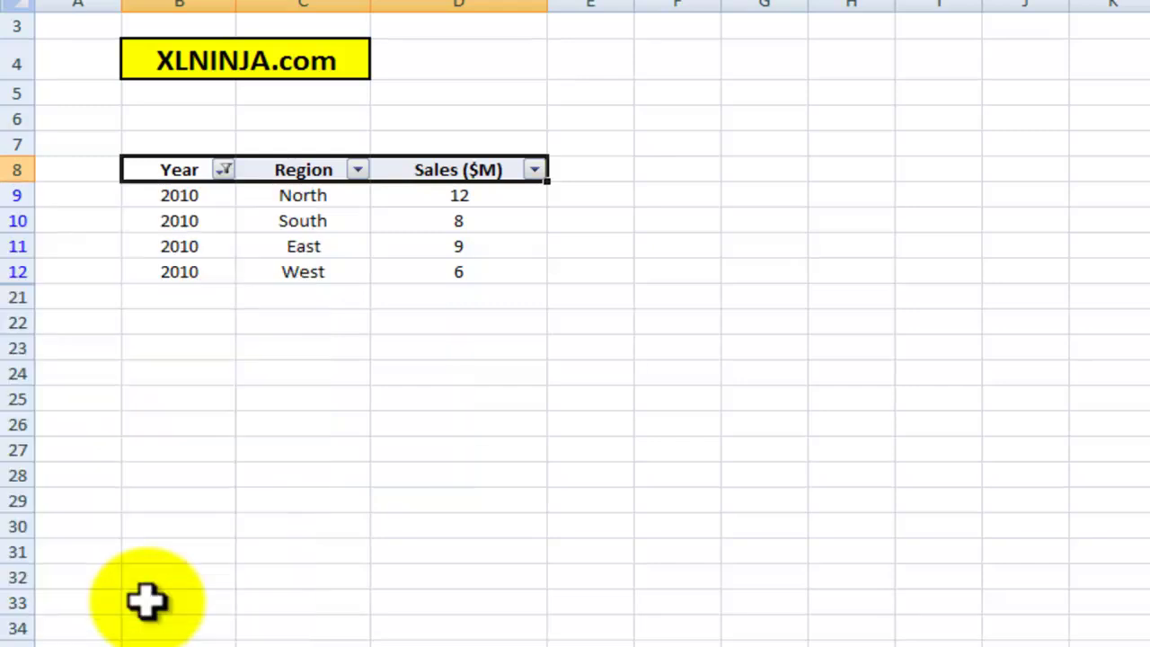
click(225, 170)
click(83, 370)
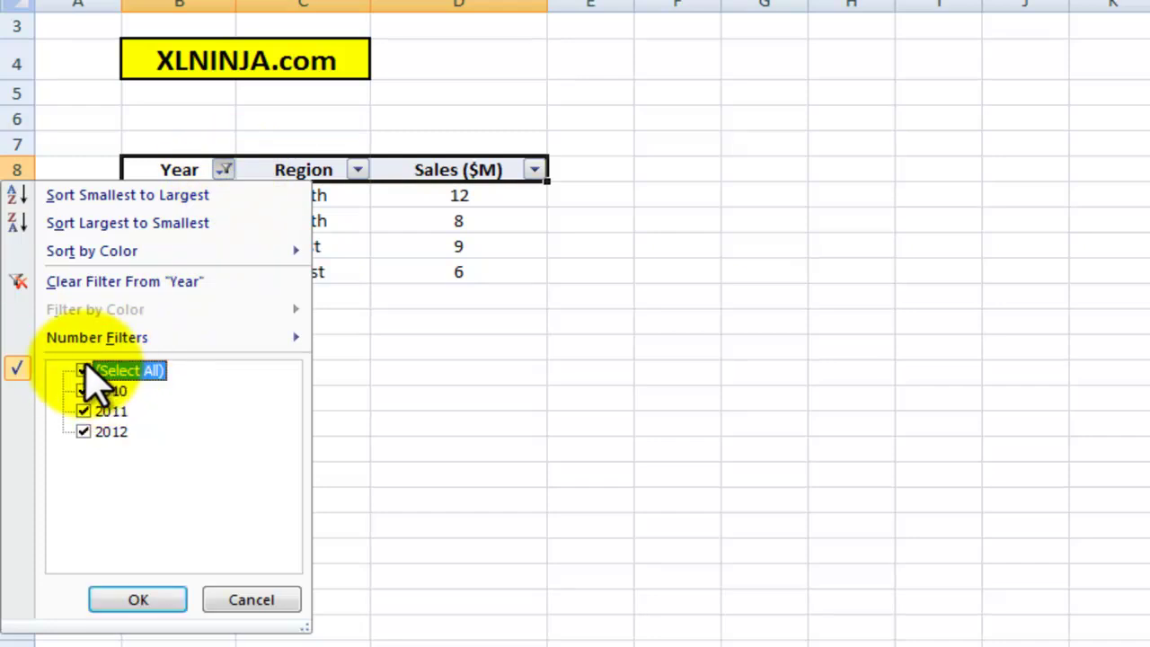
click(133, 600)
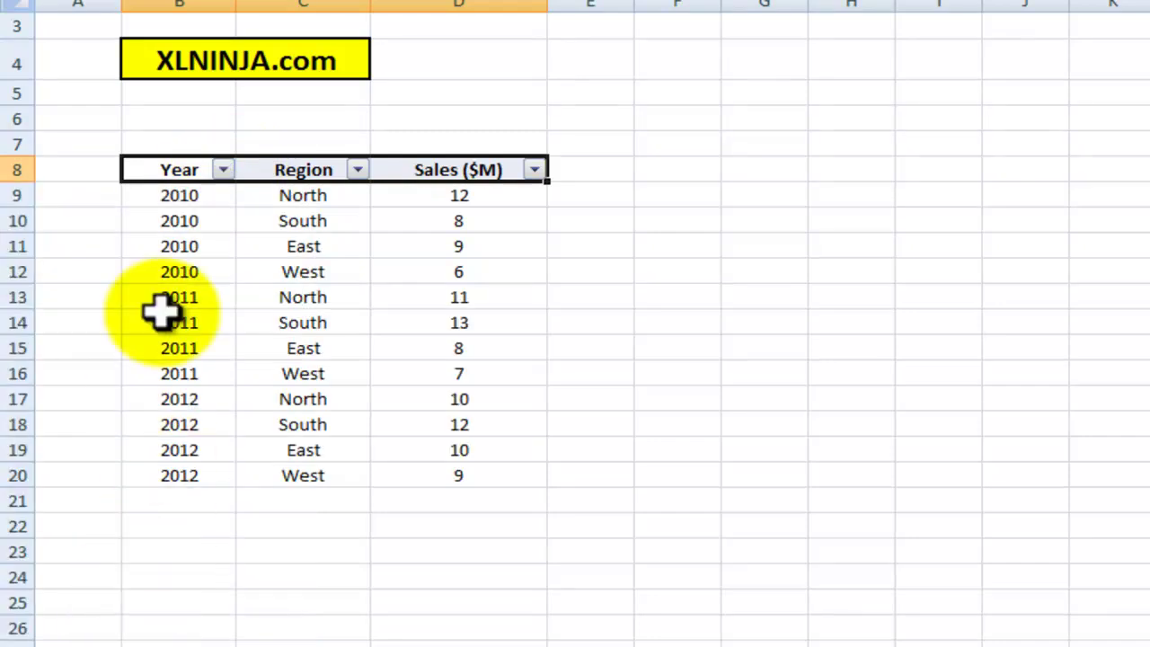
- Look through the filter choices of the Region and Sales ($M) columns without applying any
click(359, 171)
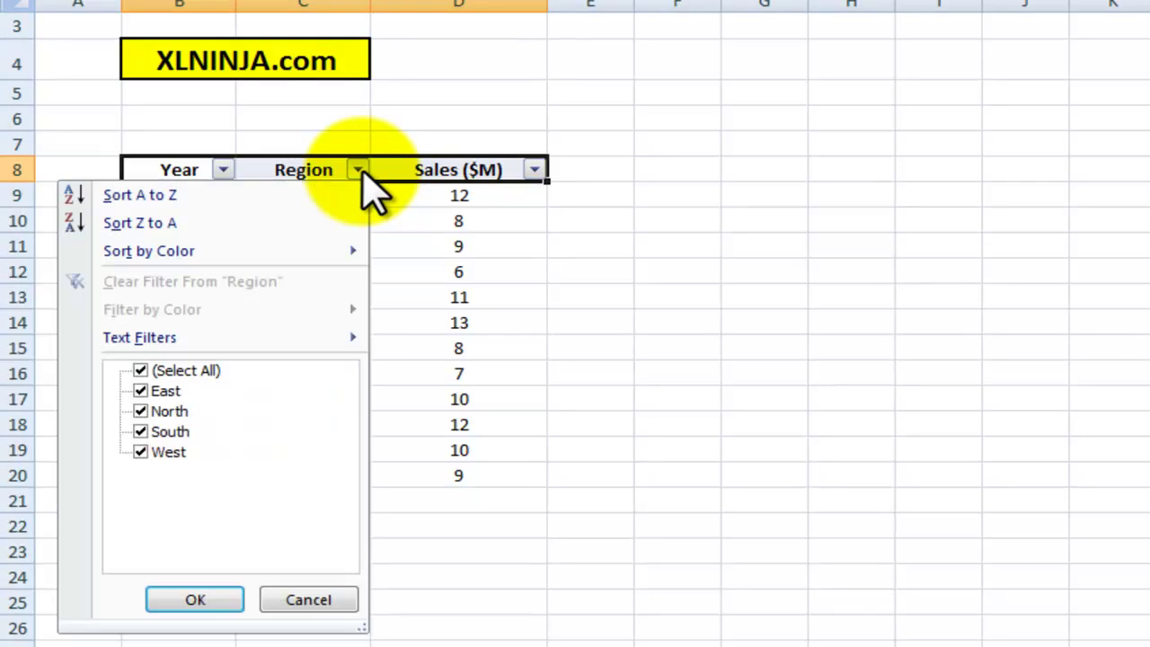
click(373, 187)
click(534, 170)
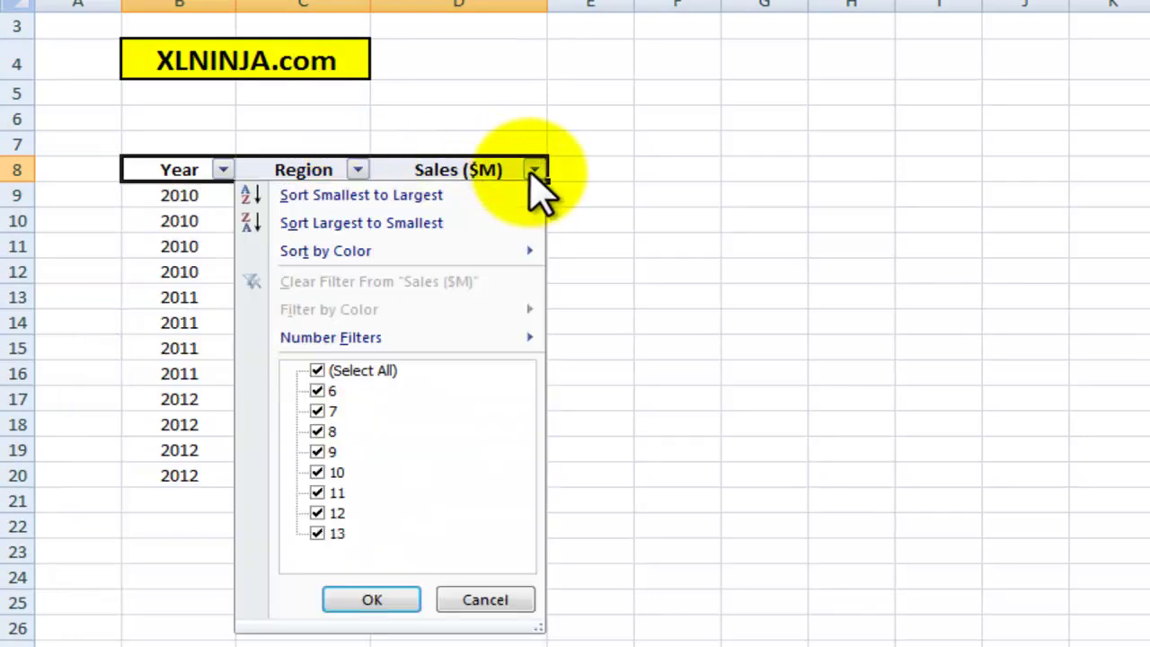
click(486, 598)
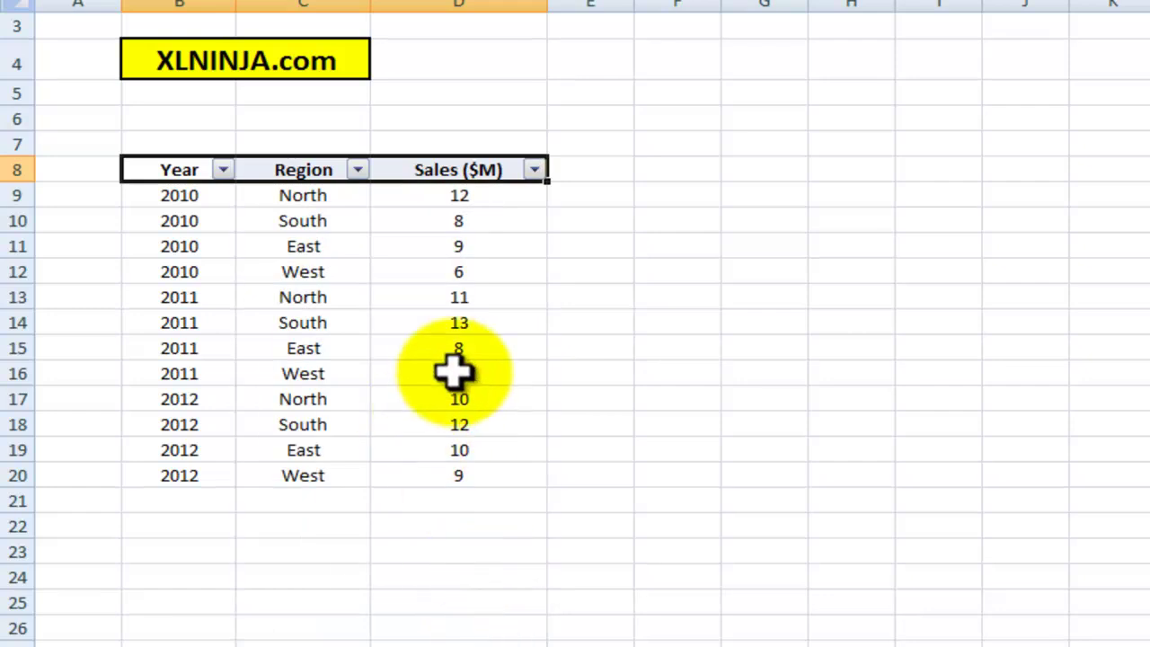
- Enter =SUBTOTAL(9,D9:D20) in cell D6 to sum the sales column above its header
click(458, 120)
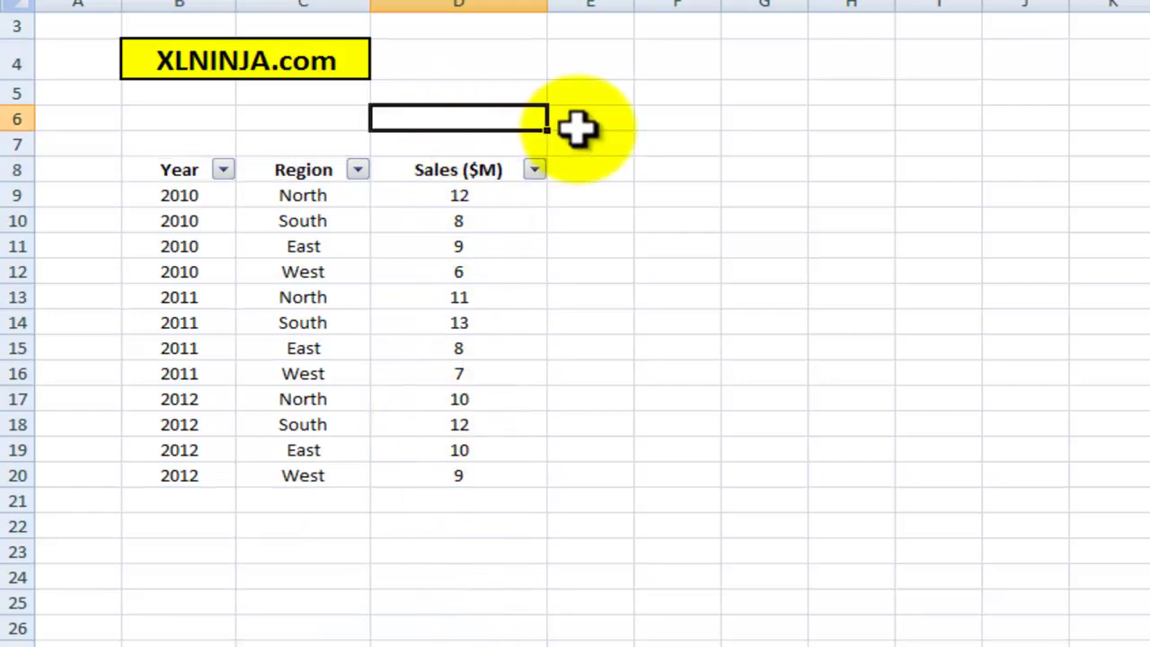
text(=)
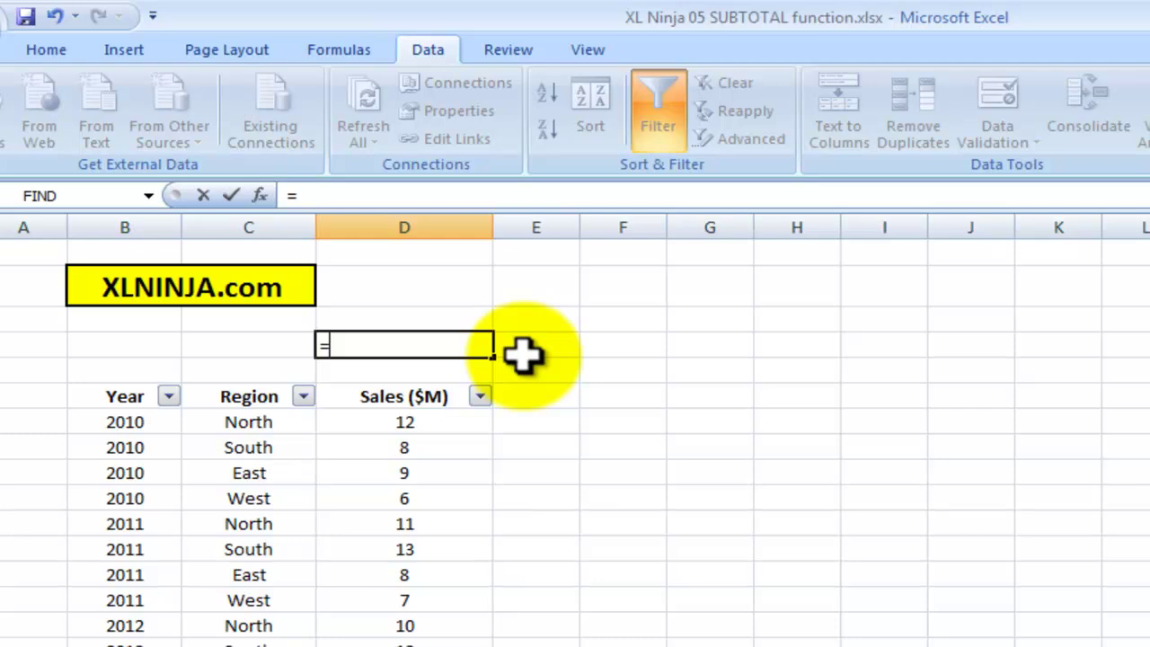
text(sub)
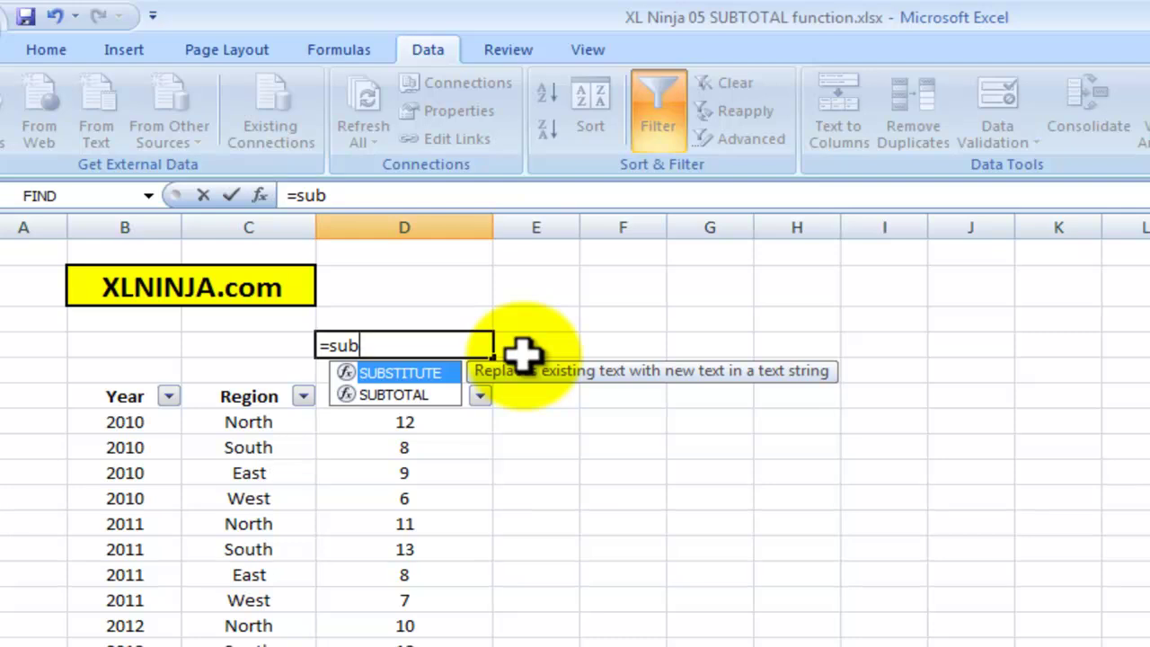
text(tota)
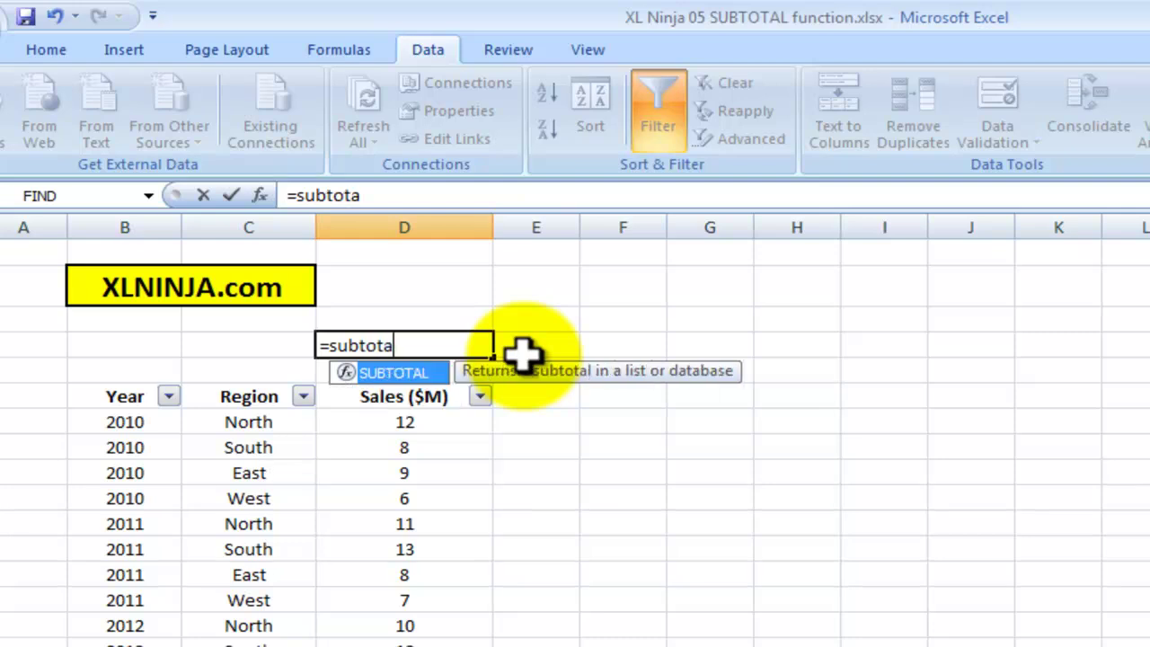
text(l()
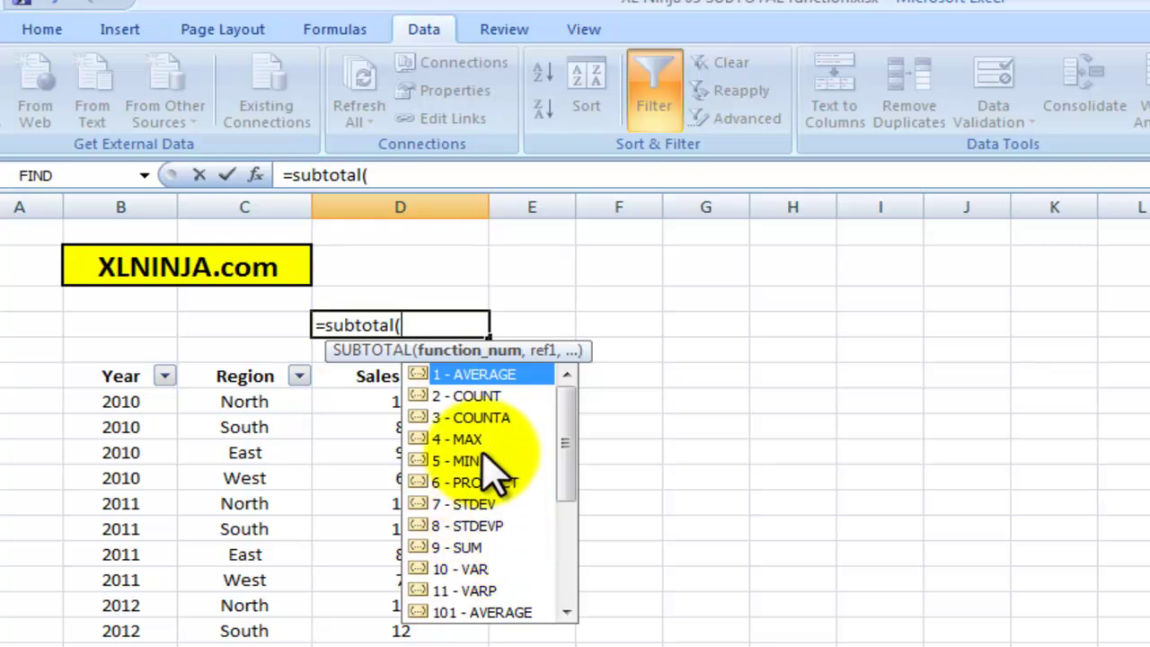
text(,)
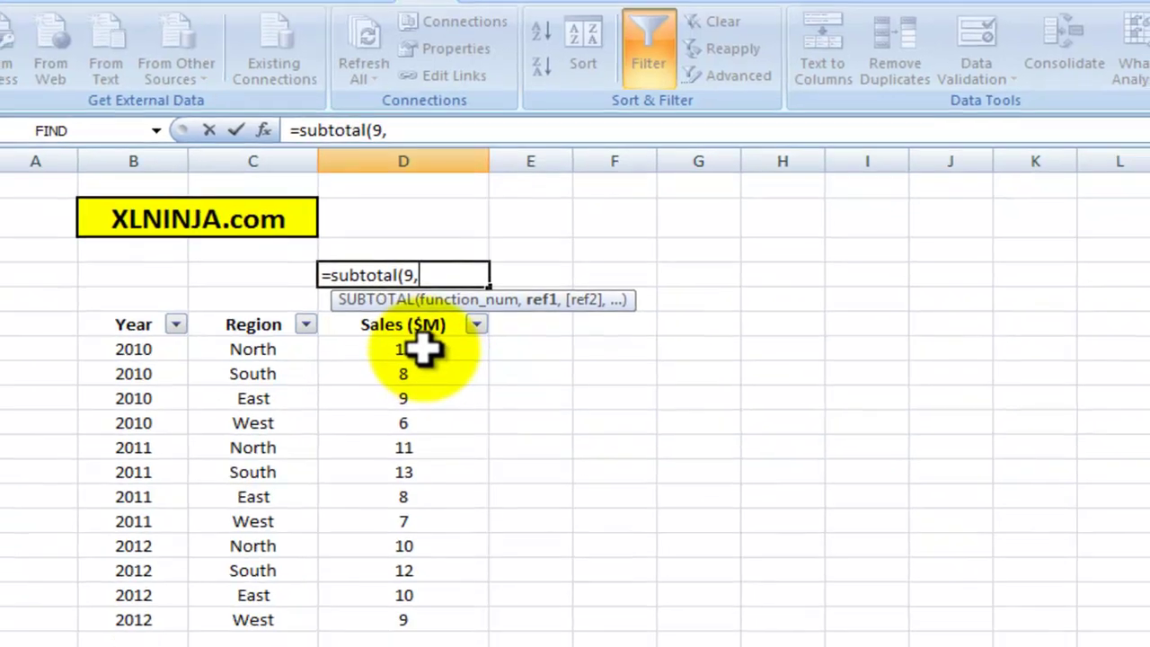
click(420, 401)
drag(422, 339, 435, 608)
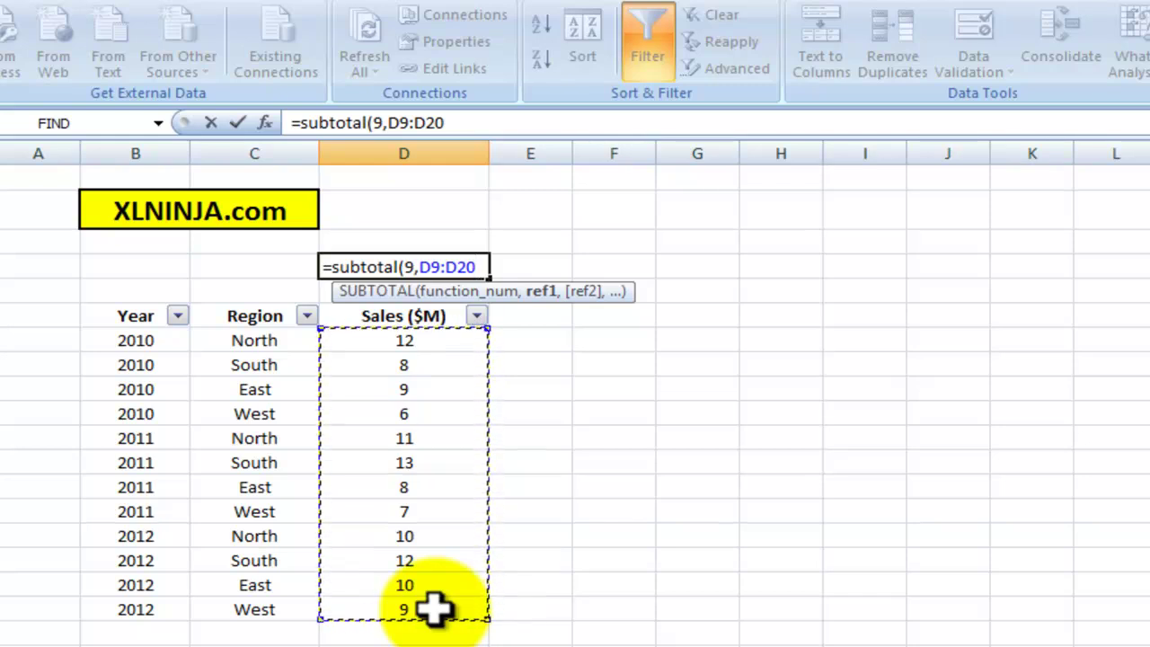
text())
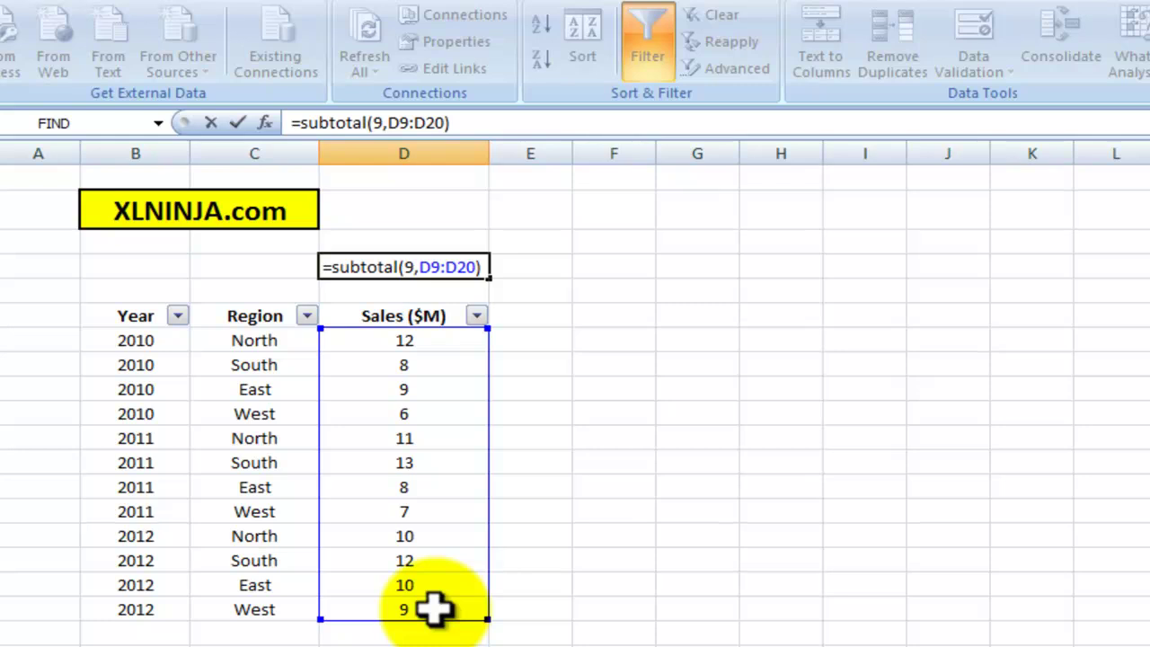
key(Return)
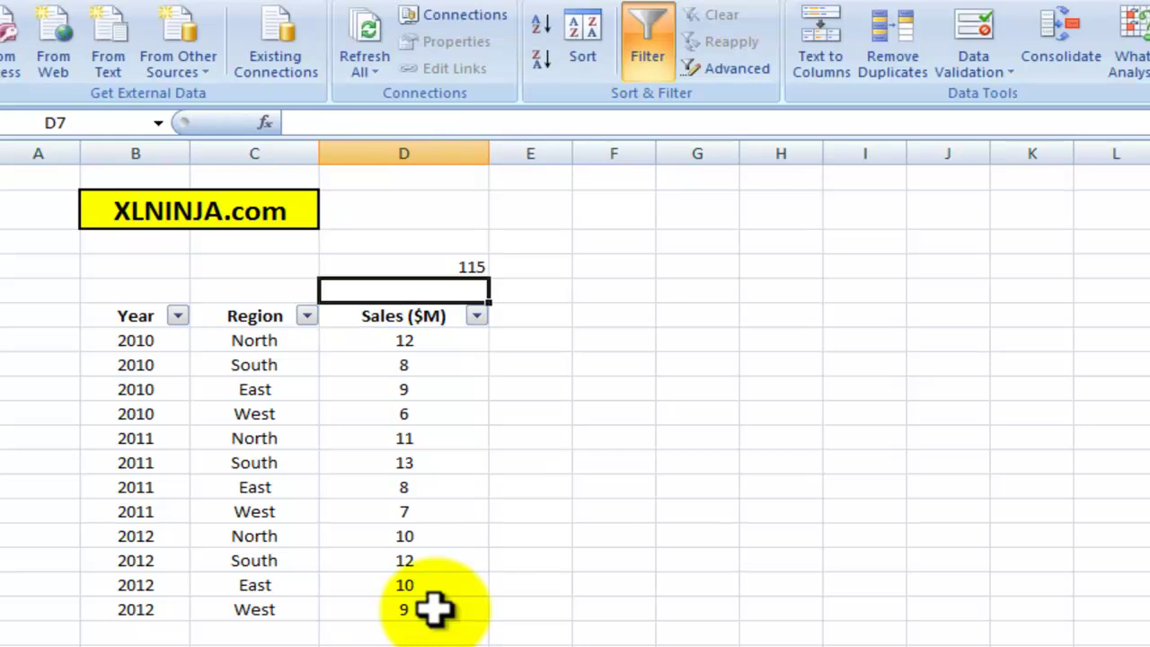
click(428, 267)
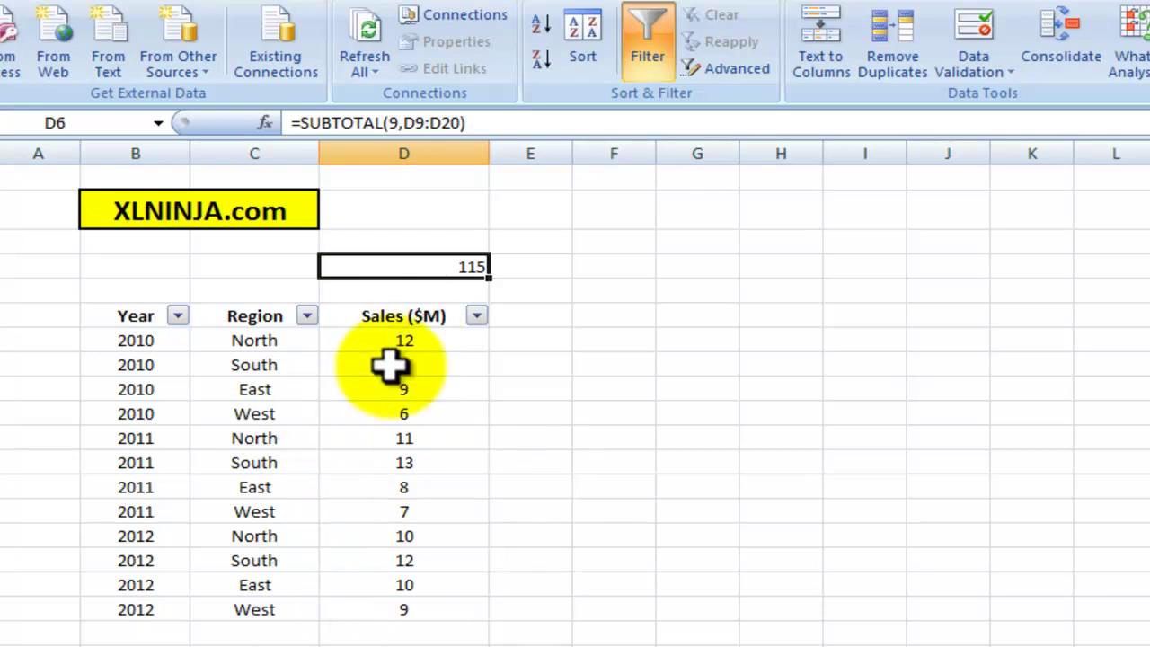
- Filter the Region column to show only North
scroll(360, 586, down, 1)
scroll(359, 586, down, 5)
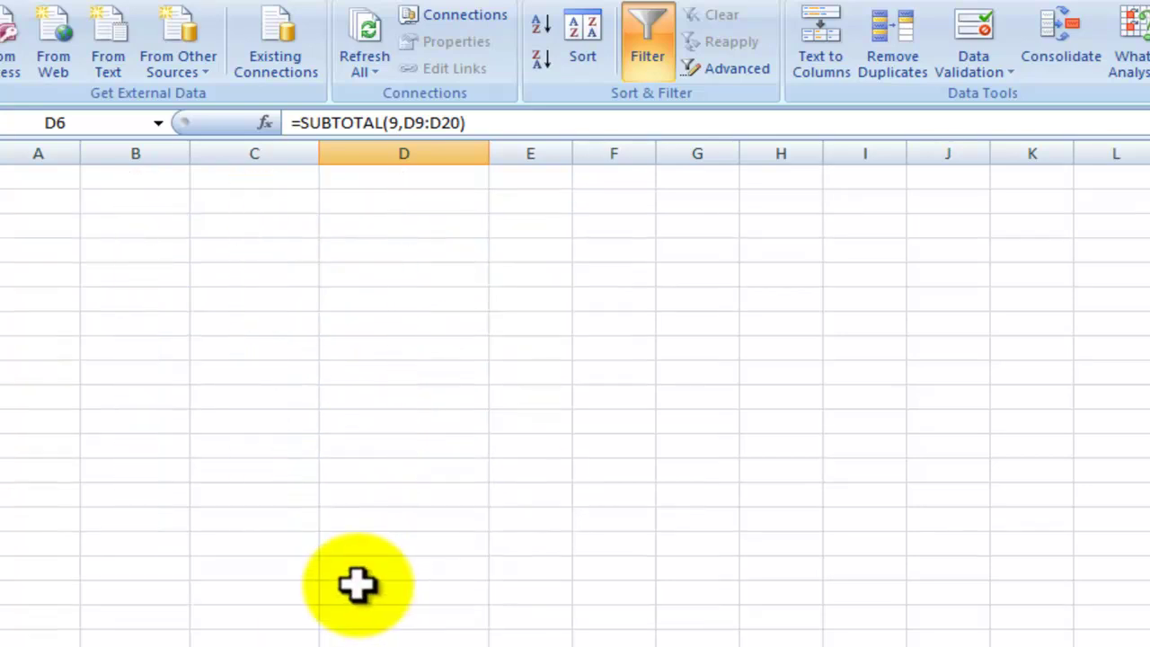
scroll(358, 585, up, 6)
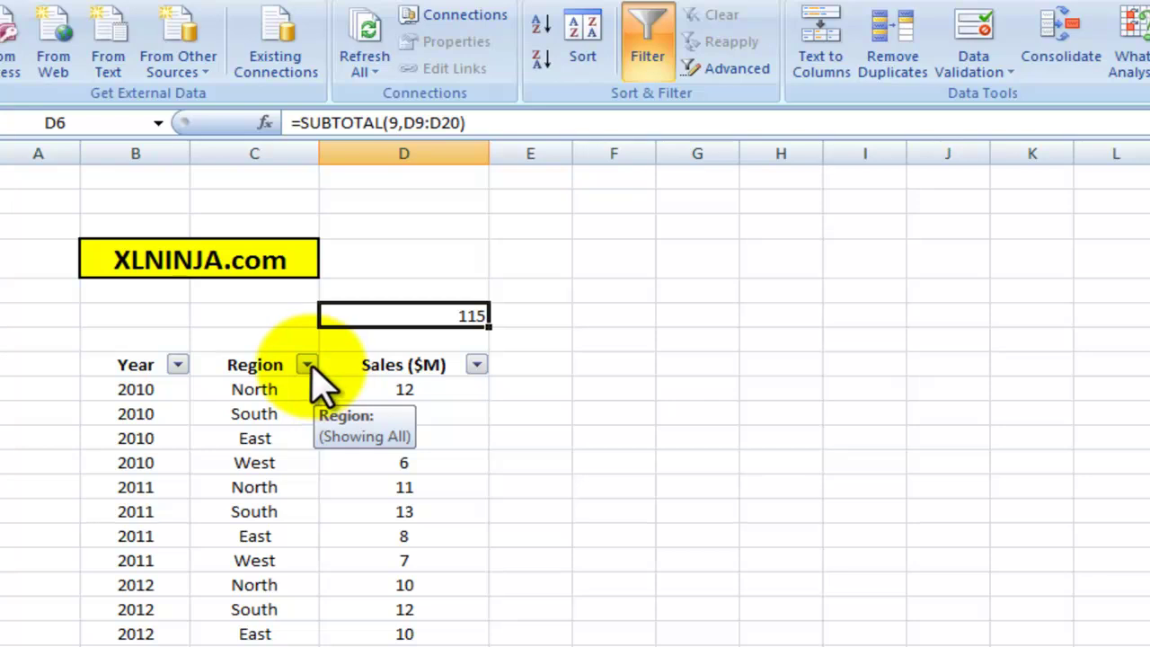
click(307, 365)
click(98, 559)
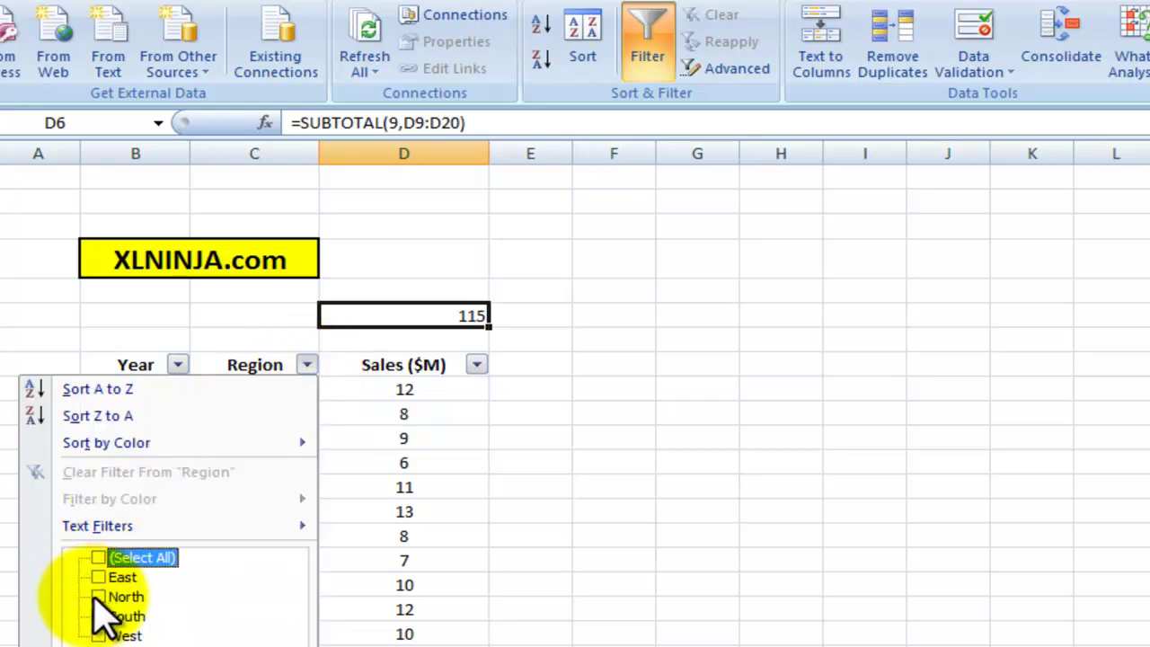
click(99, 596)
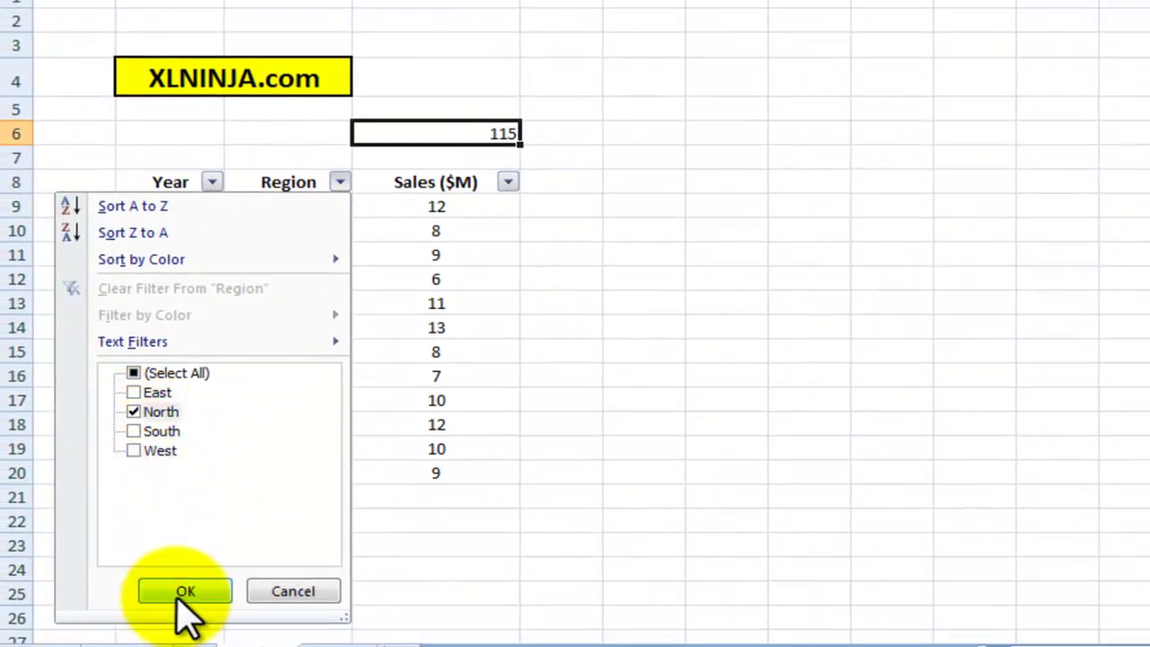
click(184, 604)
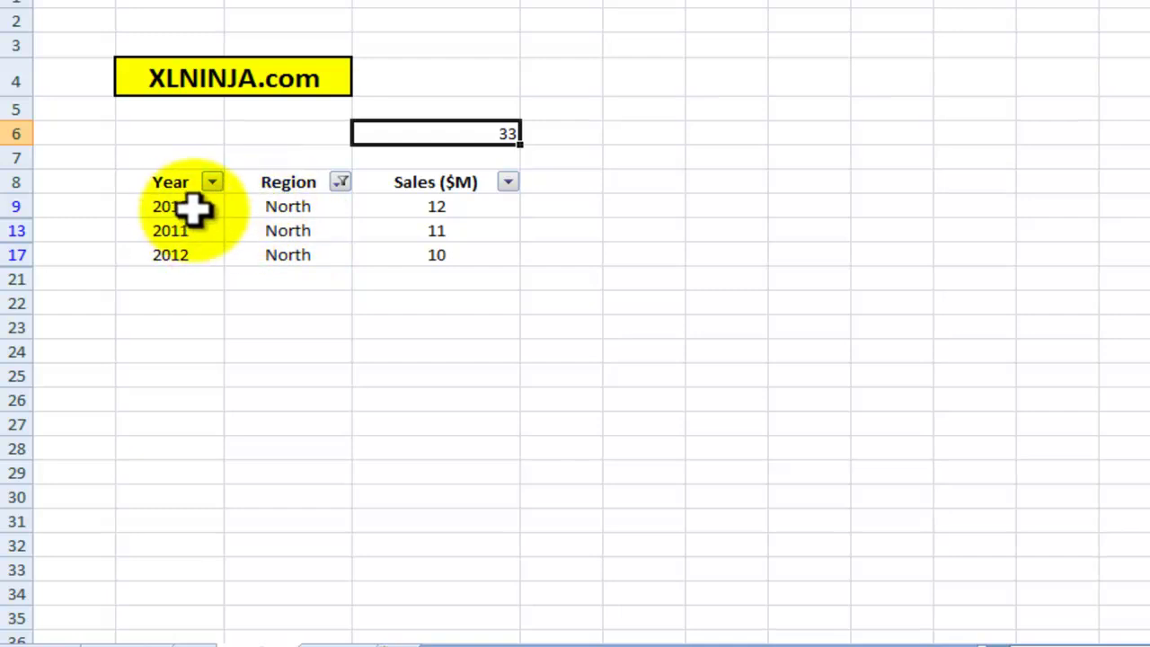
- Check the North sales figures for 2010, 2011 and 2012 against the subtotal above them
click(446, 207)
click(462, 232)
click(449, 258)
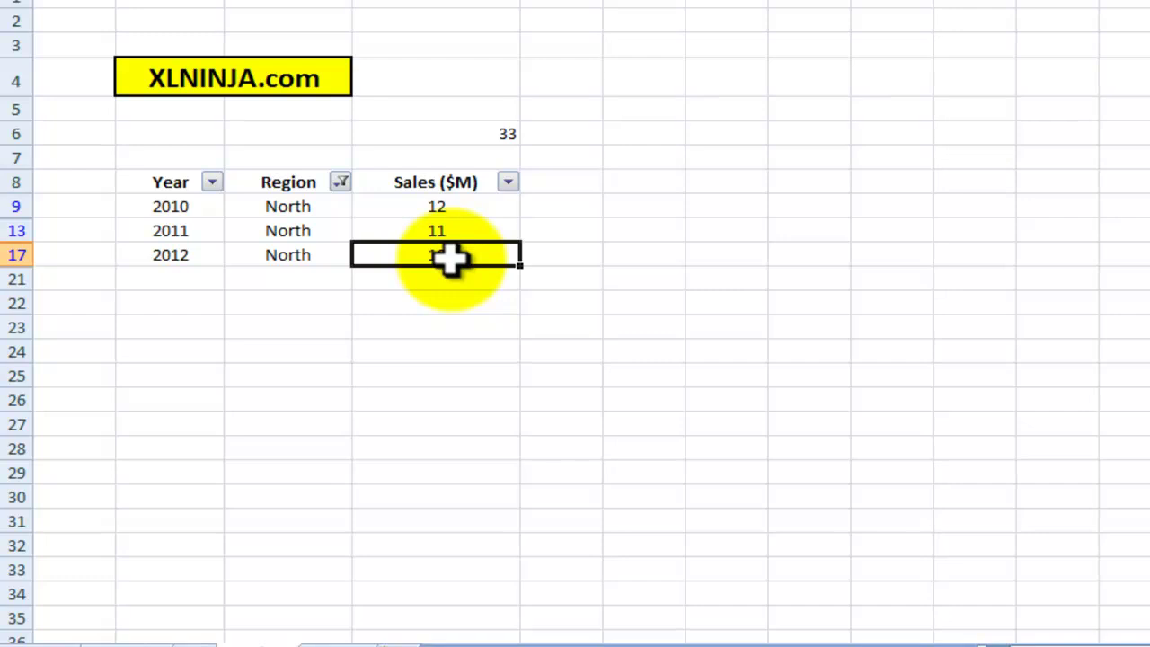
click(440, 110)
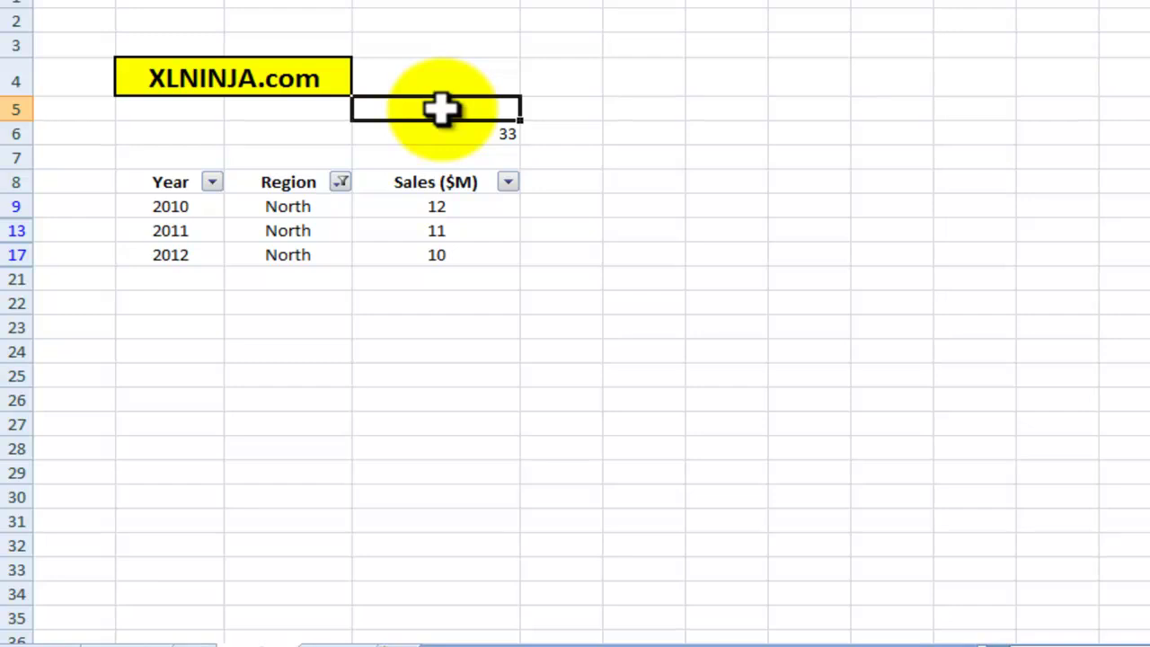
- Restore the Region column's filter to all regions
click(341, 183)
click(135, 372)
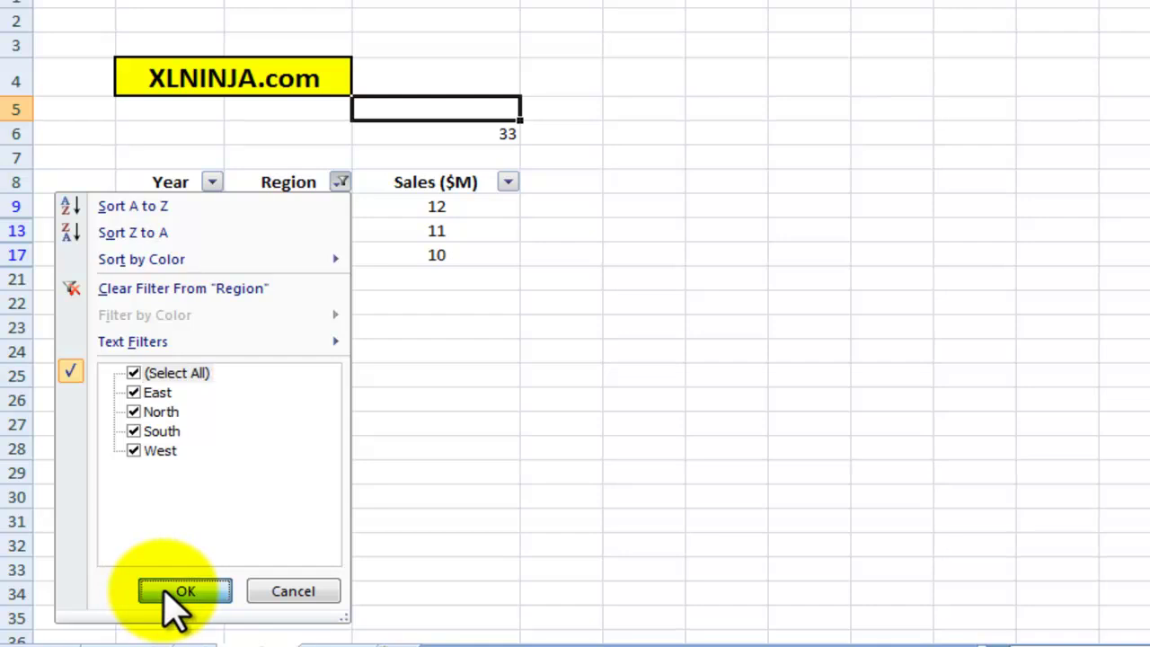
click(179, 593)
- Filter the Year column to show only 2012
click(212, 182)
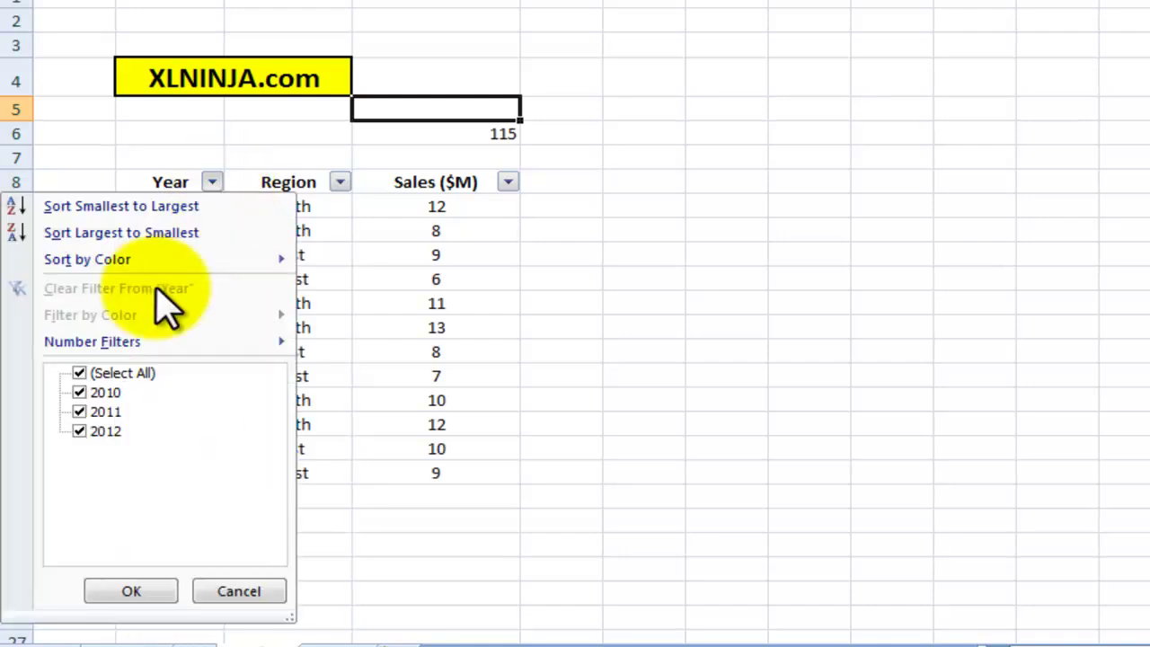
click(81, 376)
click(88, 431)
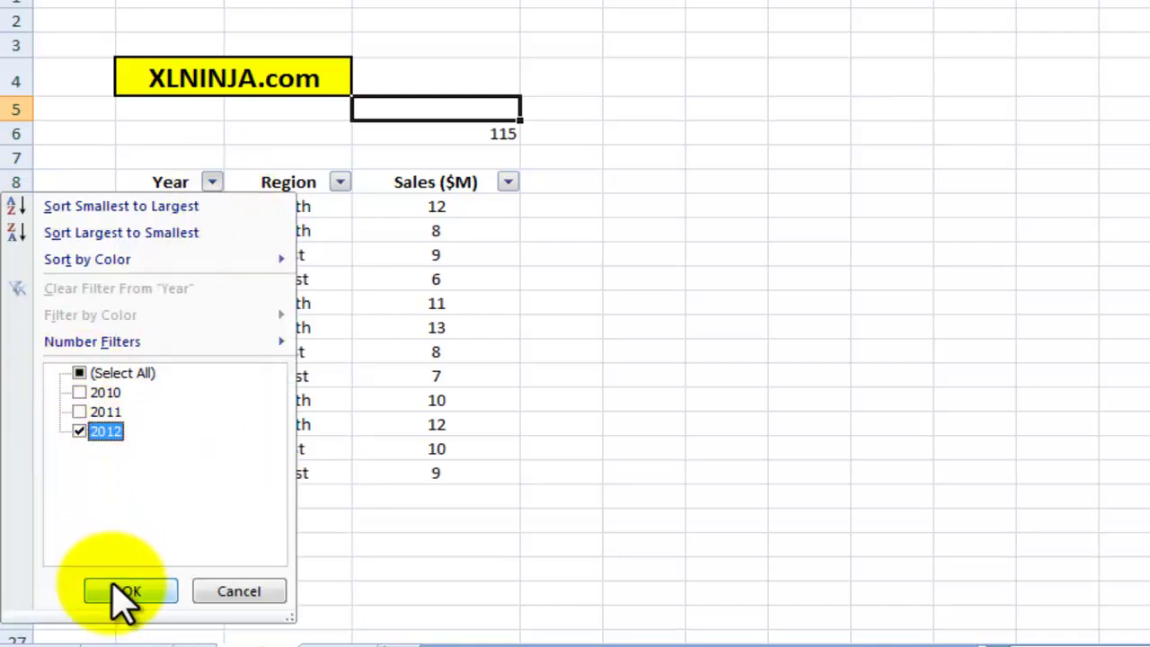
click(126, 593)
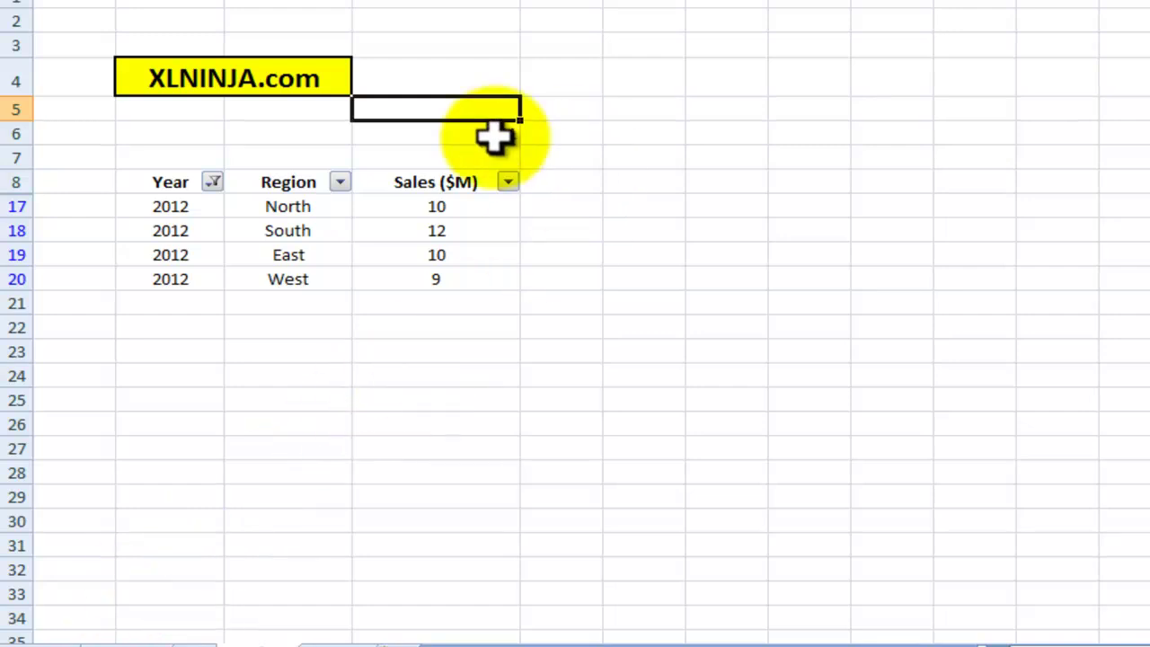